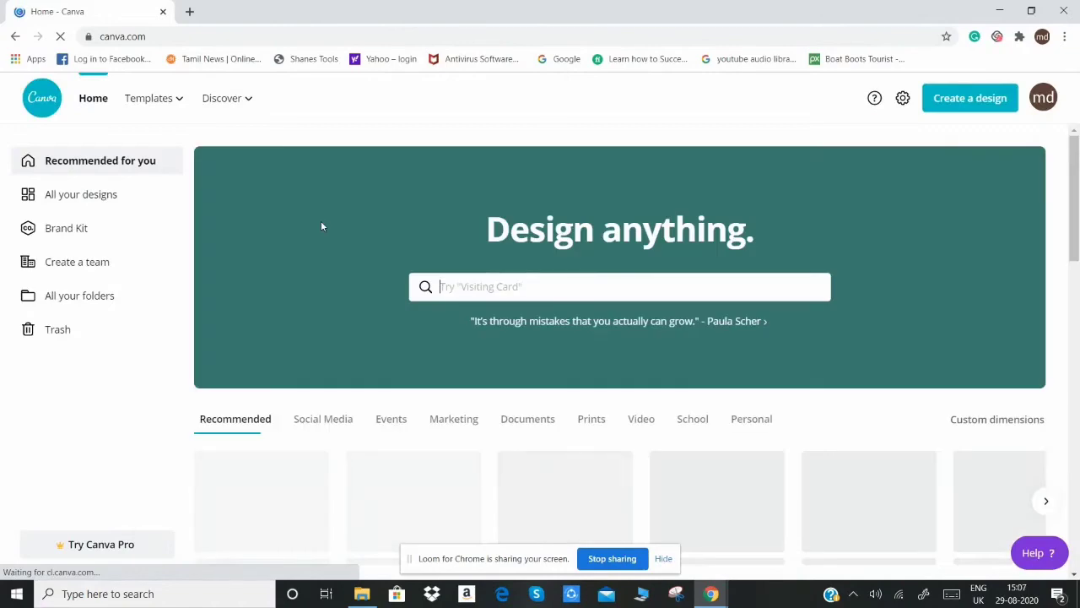
Step: Create a new blank design with custom dimensions of 550 × 370 px
click(962, 110)
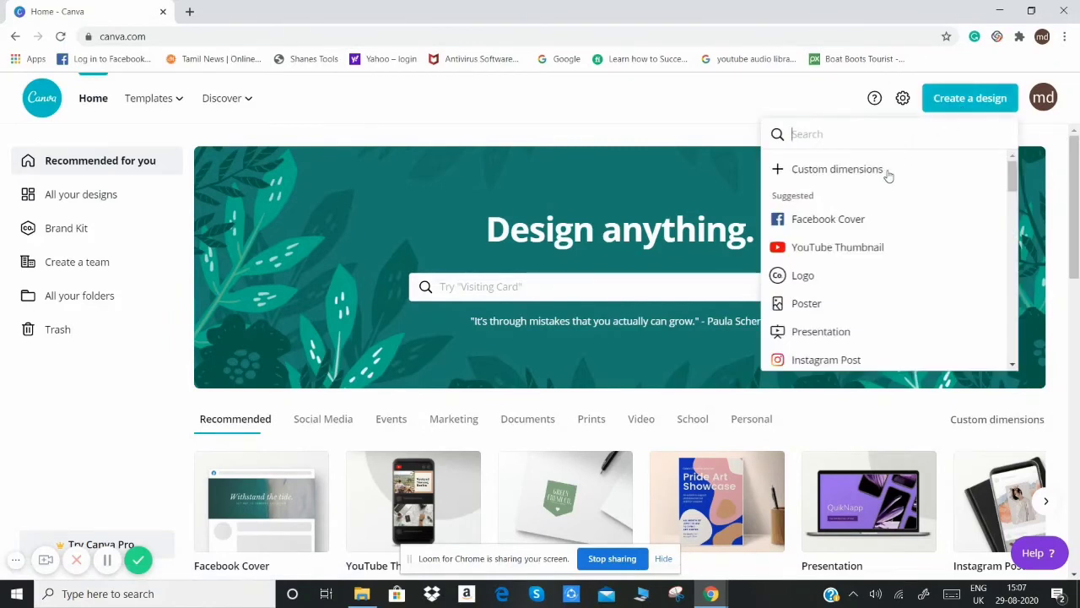
click(854, 172)
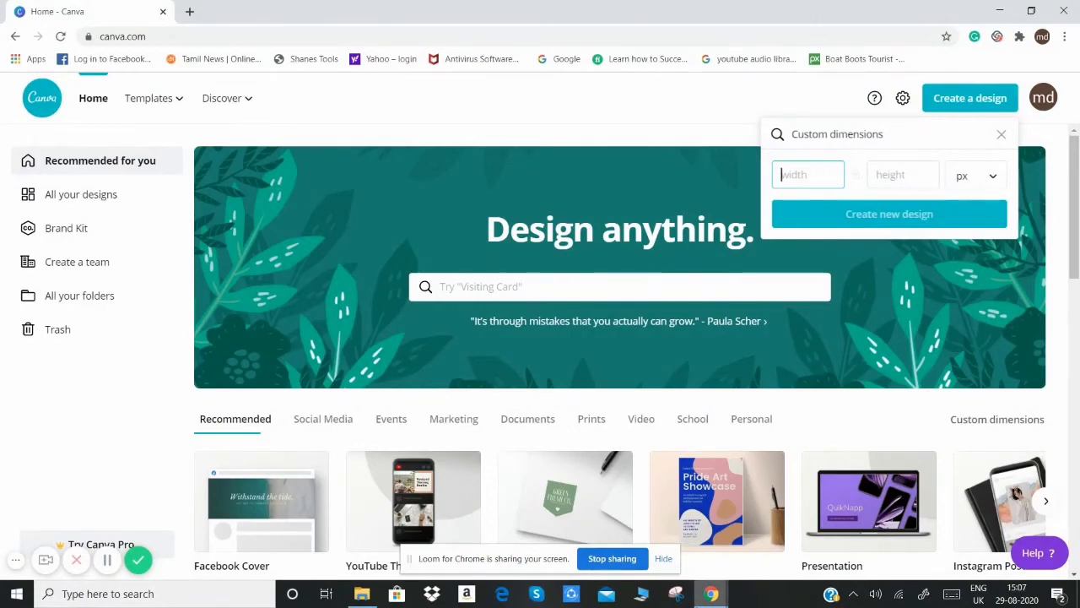
text(550)
key(Tab)
text(370)
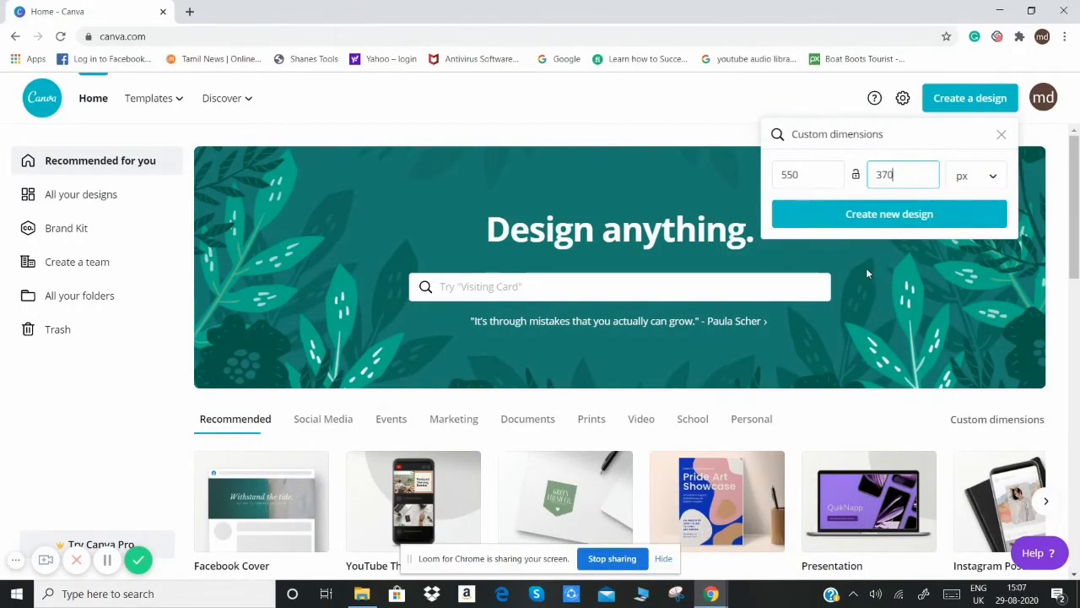
click(869, 216)
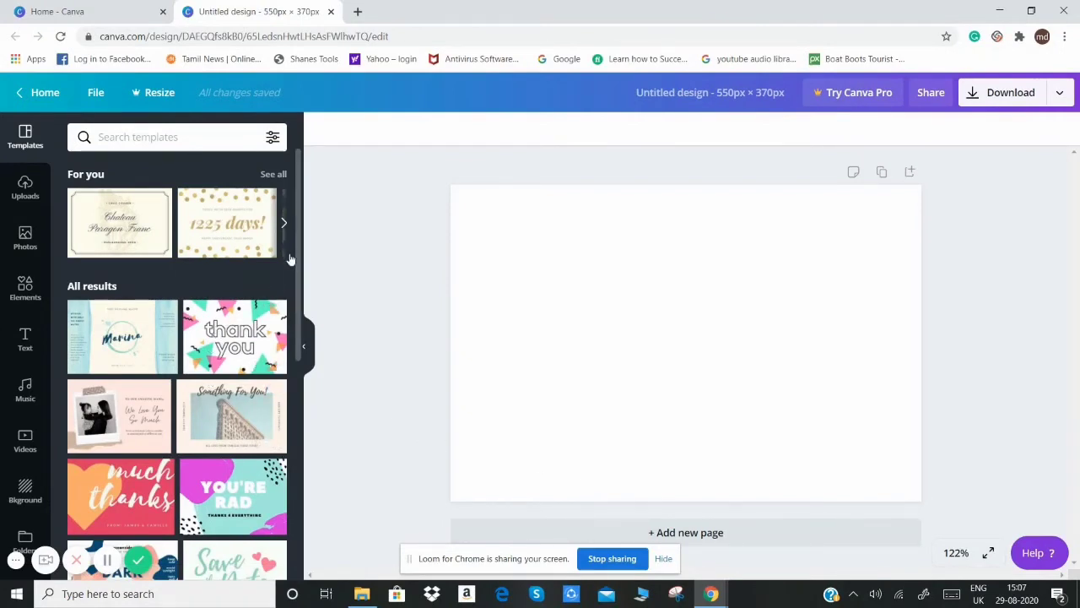
Step: Browse the recommended templates and apply the dark-blue "Congratulations on your stellar performance!" template with clapping hands
click(284, 226)
click(284, 226)
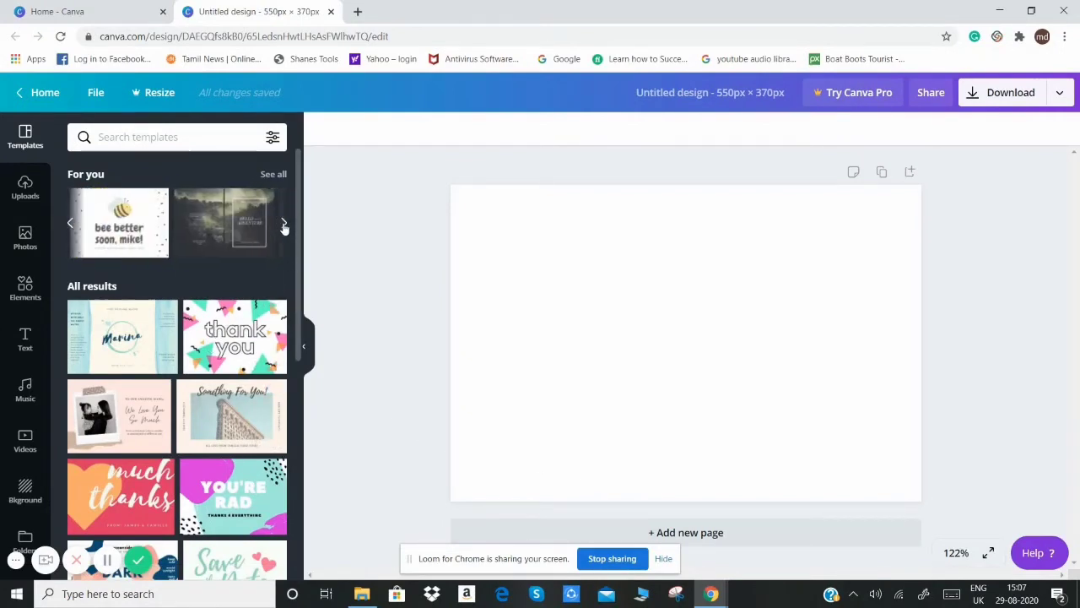
click(285, 226)
click(284, 226)
click(284, 226)
click(284, 226)
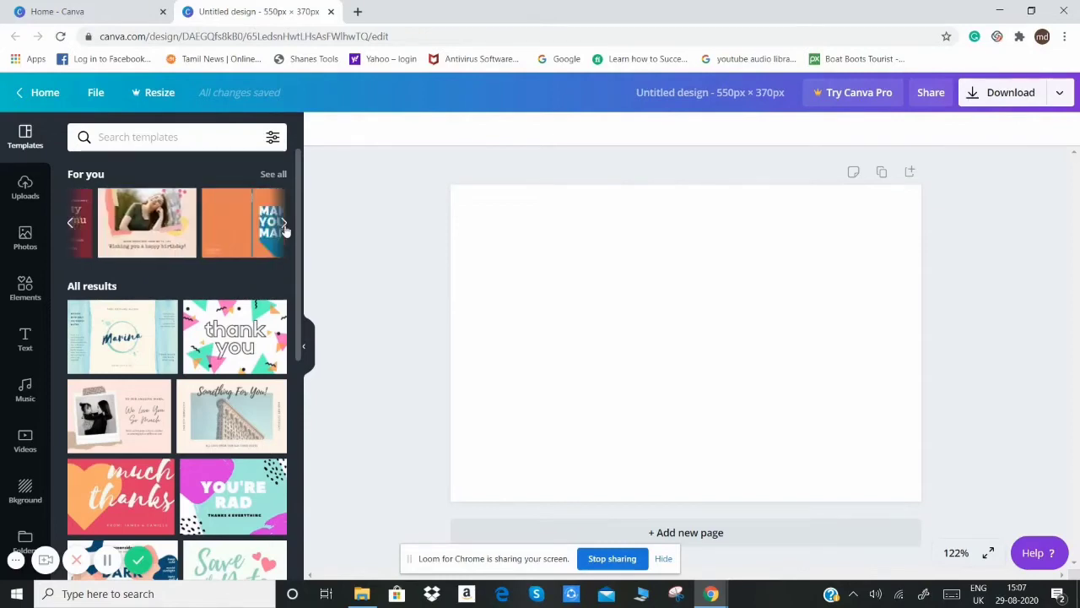
click(284, 226)
click(284, 226)
click(285, 226)
click(284, 226)
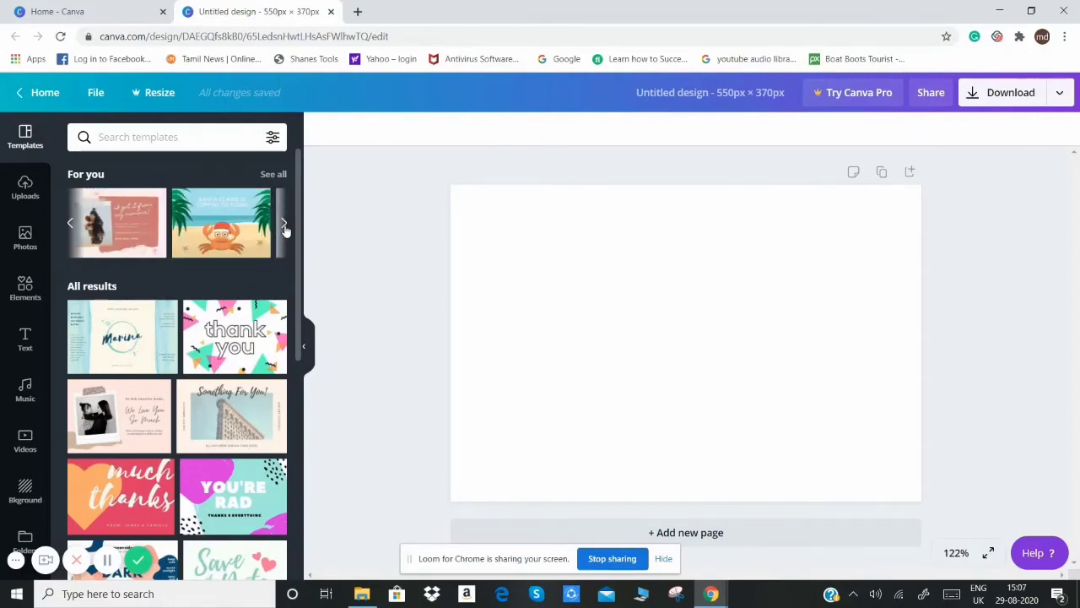
click(285, 227)
click(284, 226)
click(285, 226)
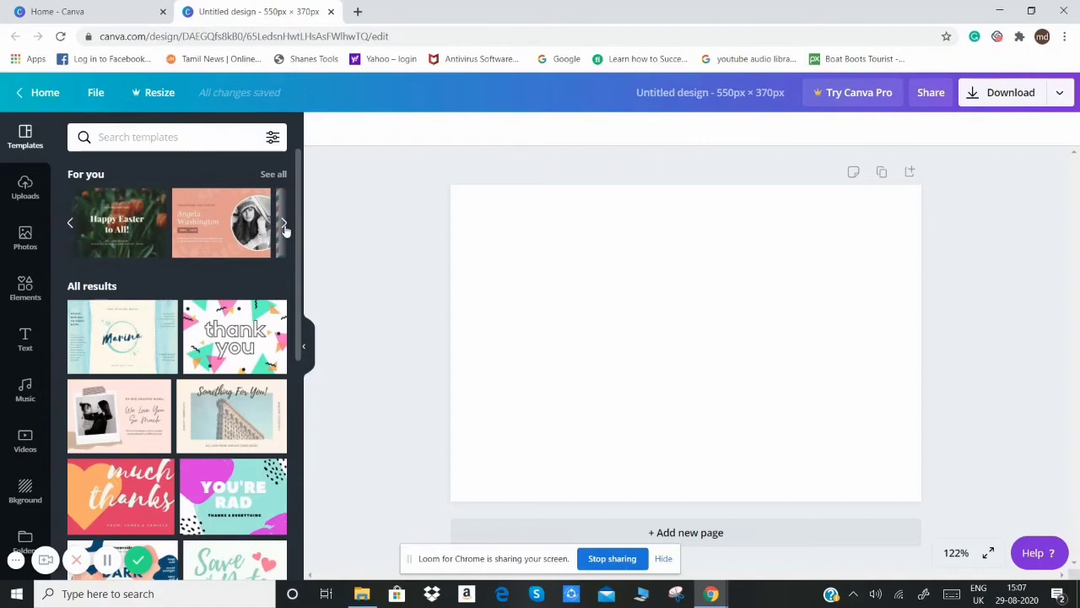
click(284, 226)
click(285, 227)
click(285, 226)
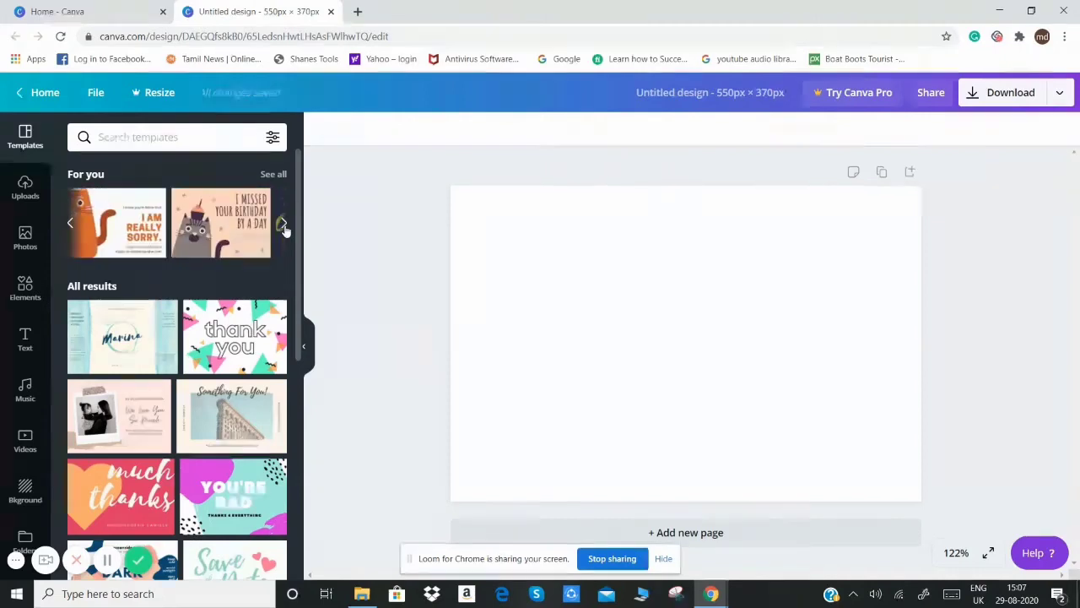
click(284, 226)
click(284, 226)
click(284, 226)
click(285, 226)
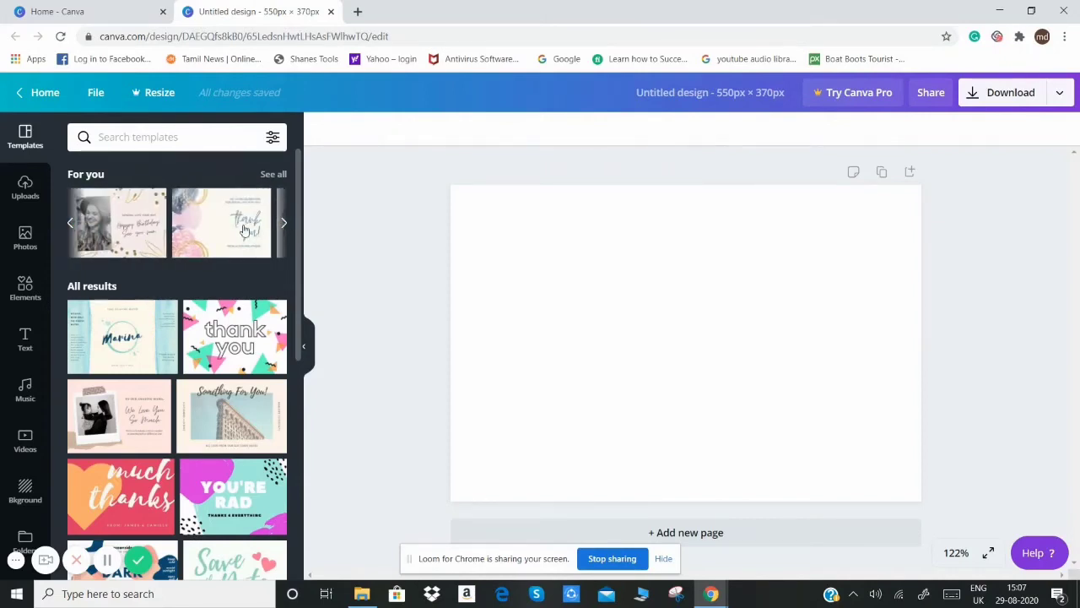
click(71, 223)
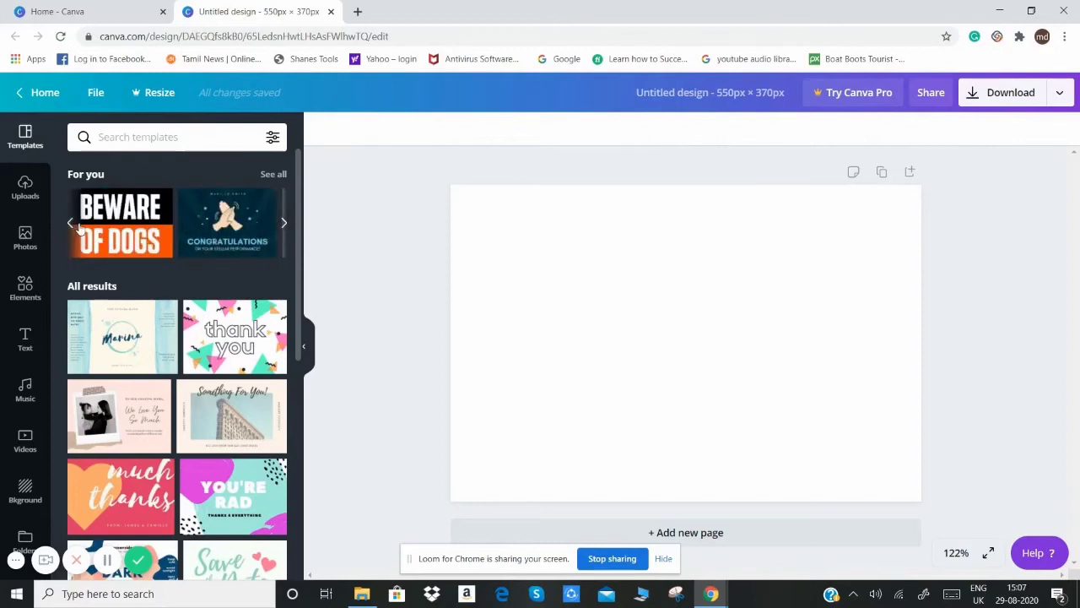
click(188, 230)
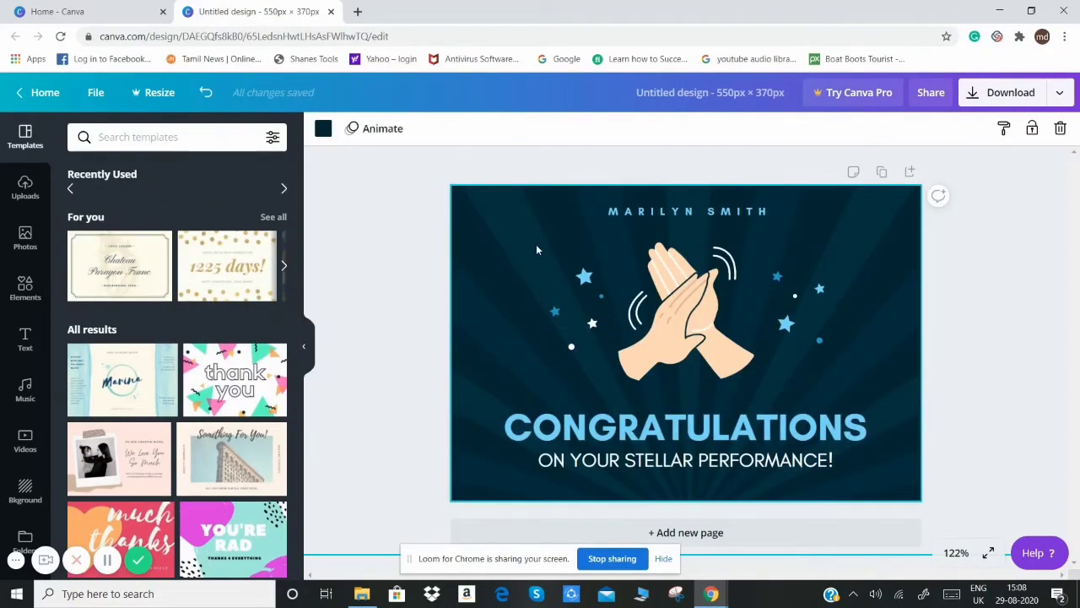
Step: Delete the clapping-hands illustration and the large light-blue star on each side of it
click(678, 324)
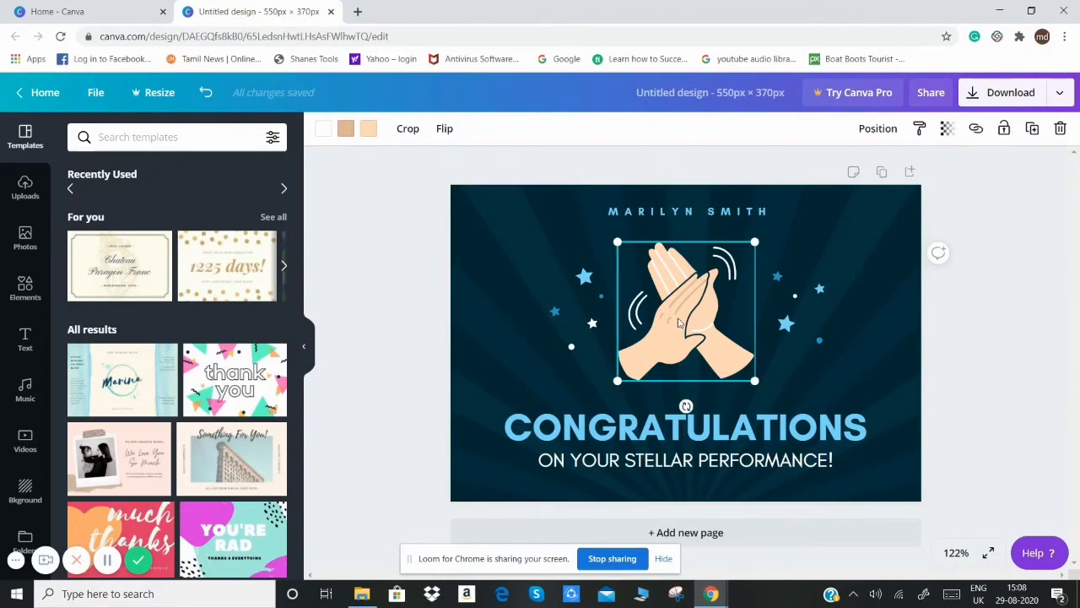
key(Delete)
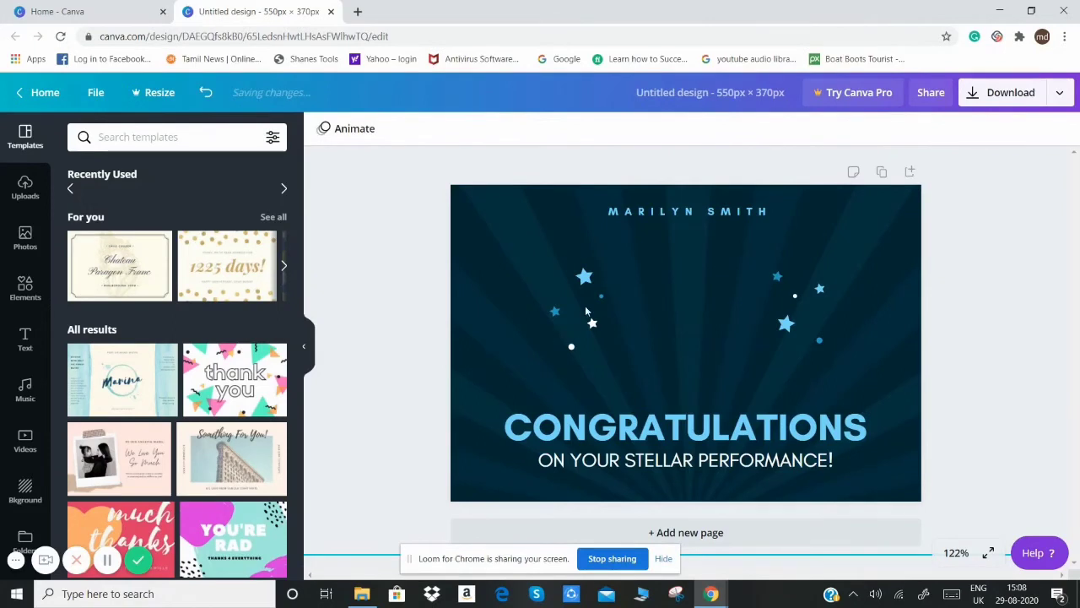
click(573, 296)
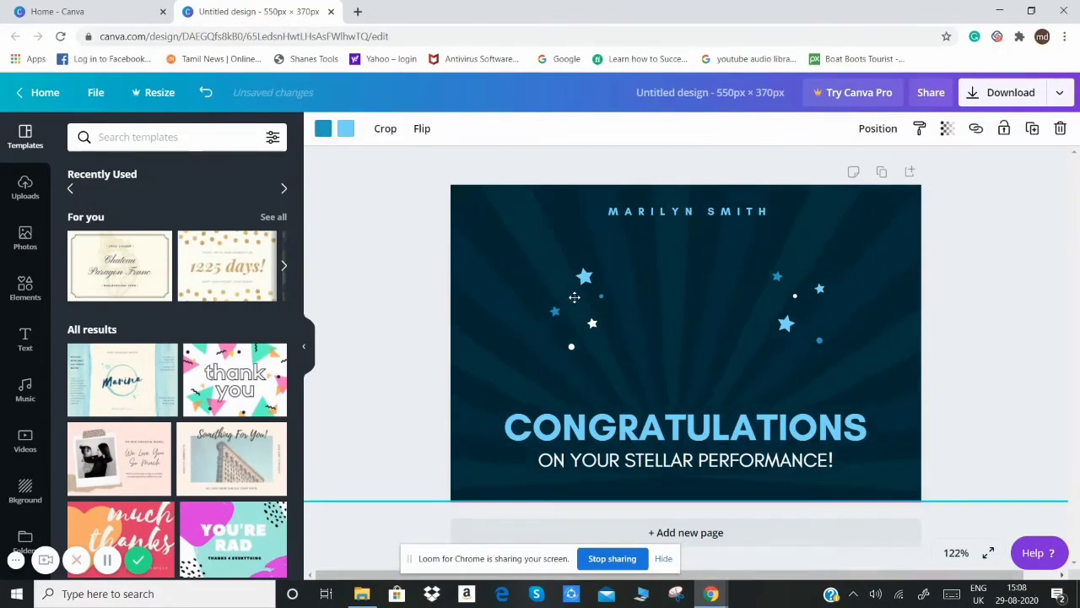
drag(574, 297, 581, 328)
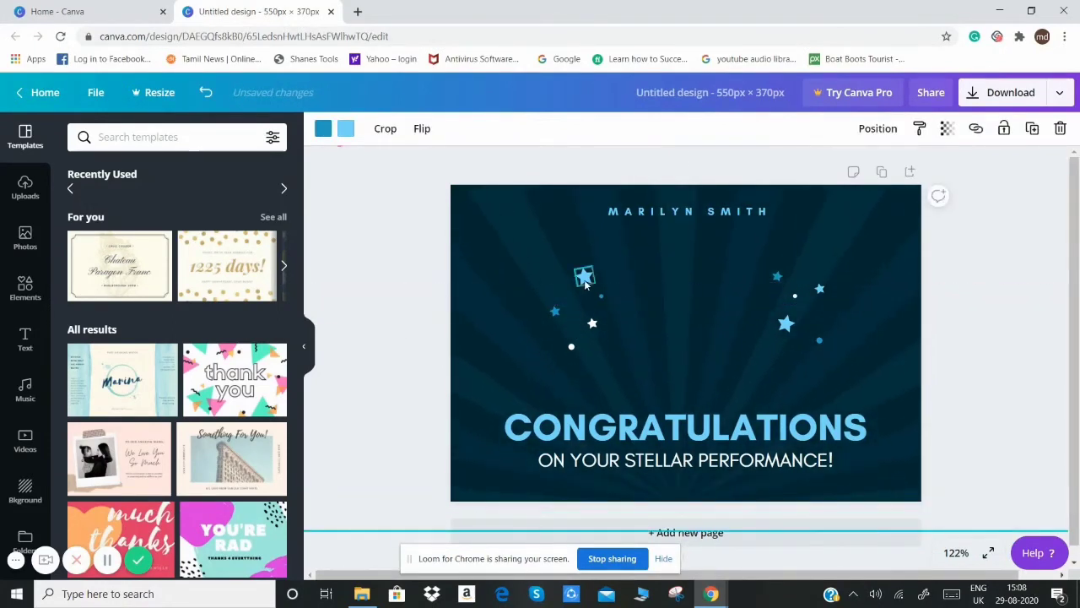
key(Delete)
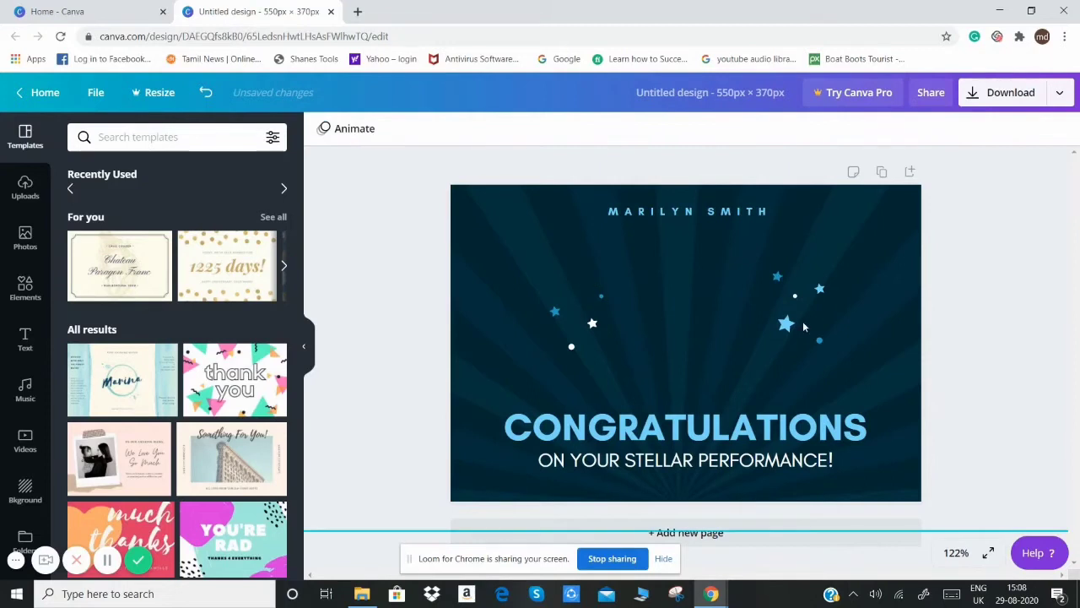
click(786, 325)
key(Delete)
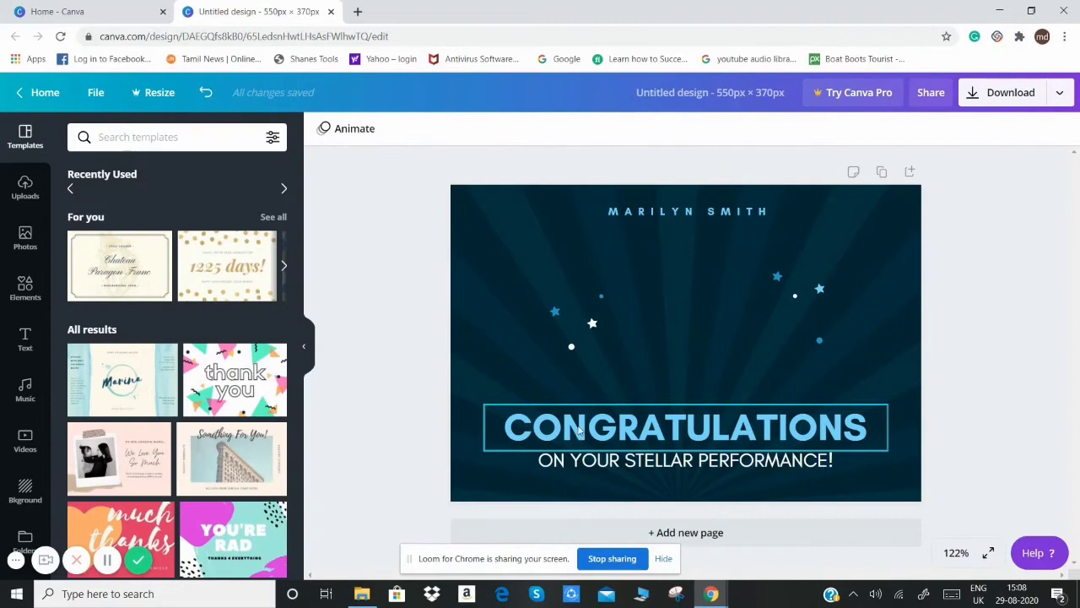
Step: Move the CONGRATULATIONS heading to the upper part of the card and delete the small name line there
drag(579, 431, 582, 244)
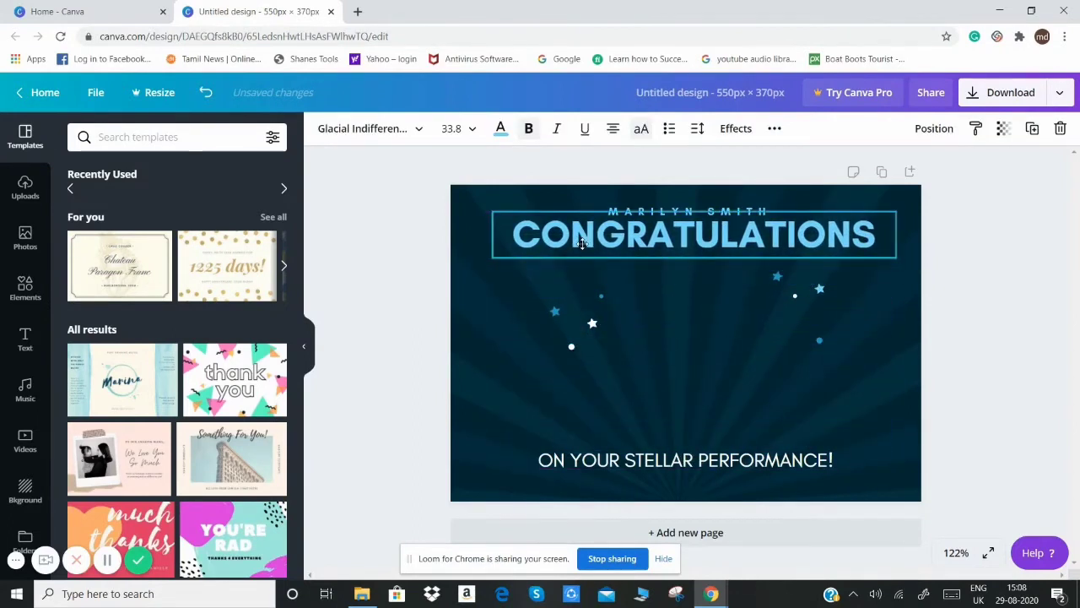
click(648, 212)
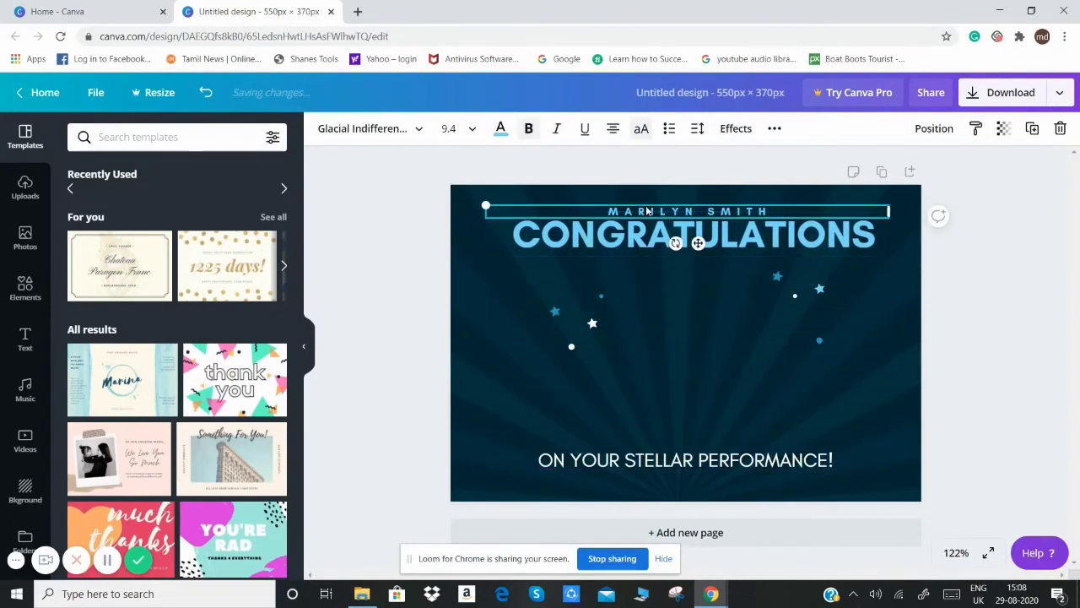
key(Delete)
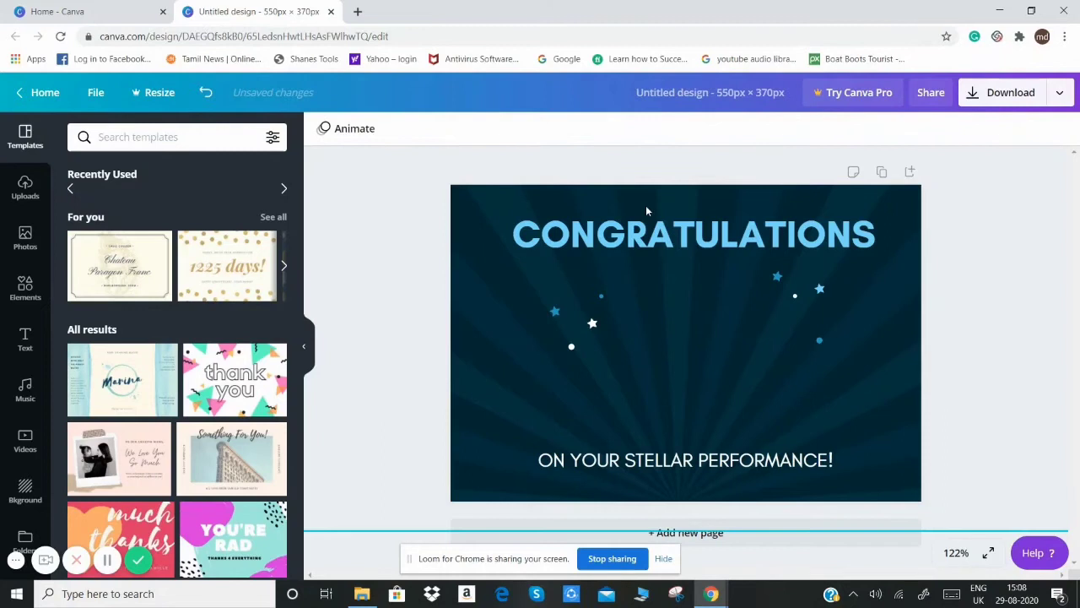
Step: Replace the "ON YOUR STELLAR PERFORMANCE!" text with "EMAIL SCRAPING"
click(658, 451)
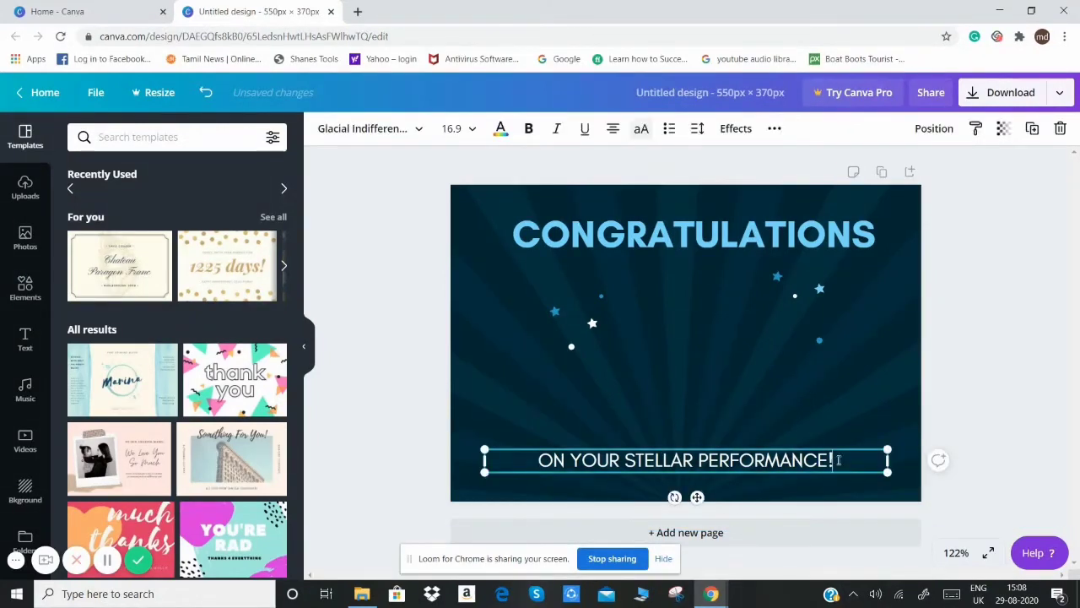
drag(832, 460, 545, 460)
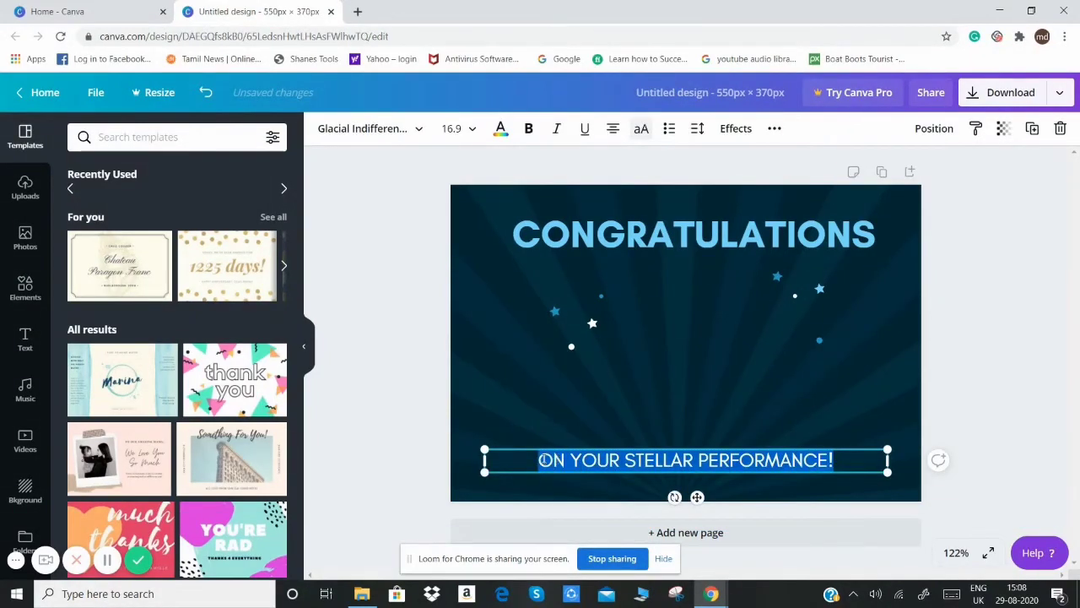
key(BackSpace)
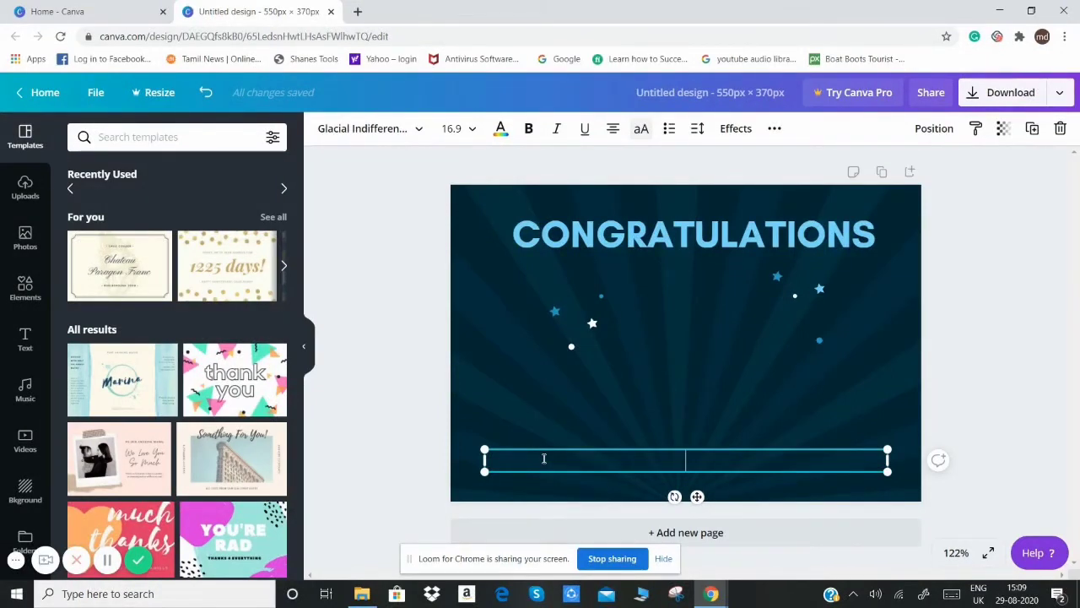
text(EMA)
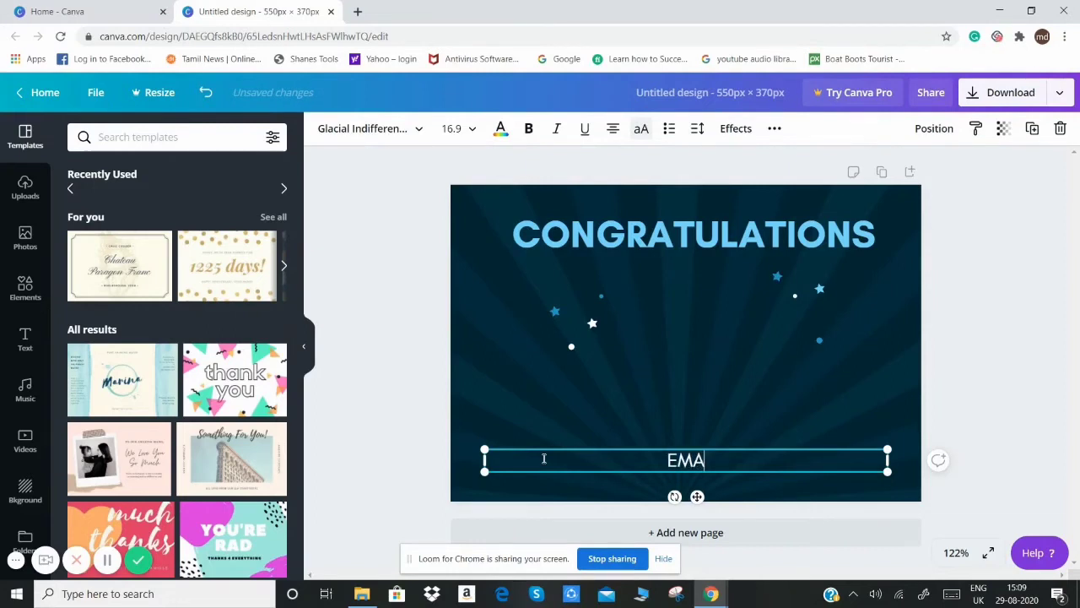
text(IL S)
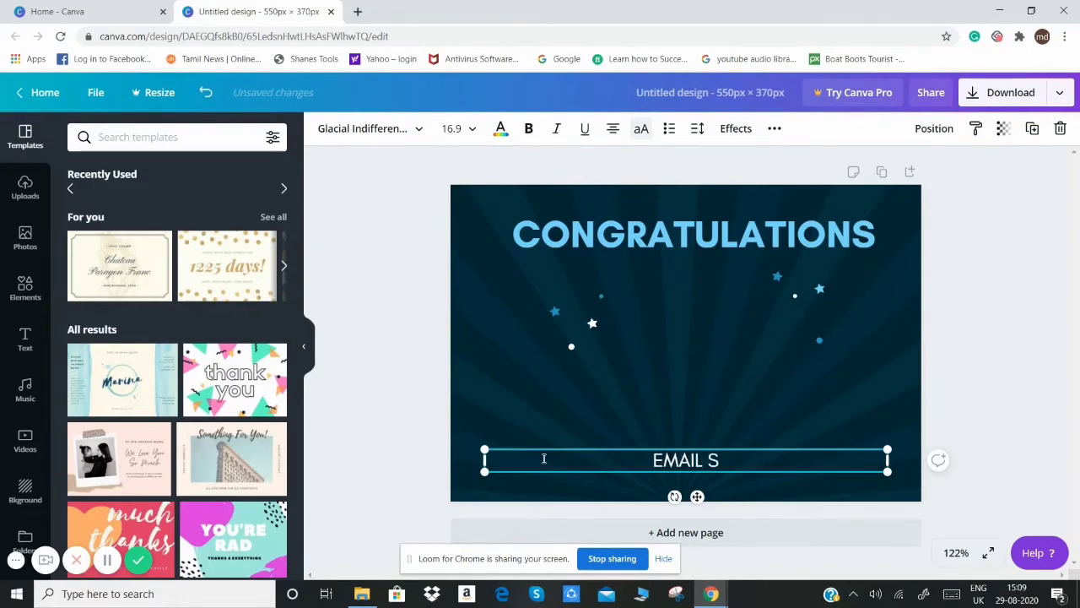
text(CRAPI)
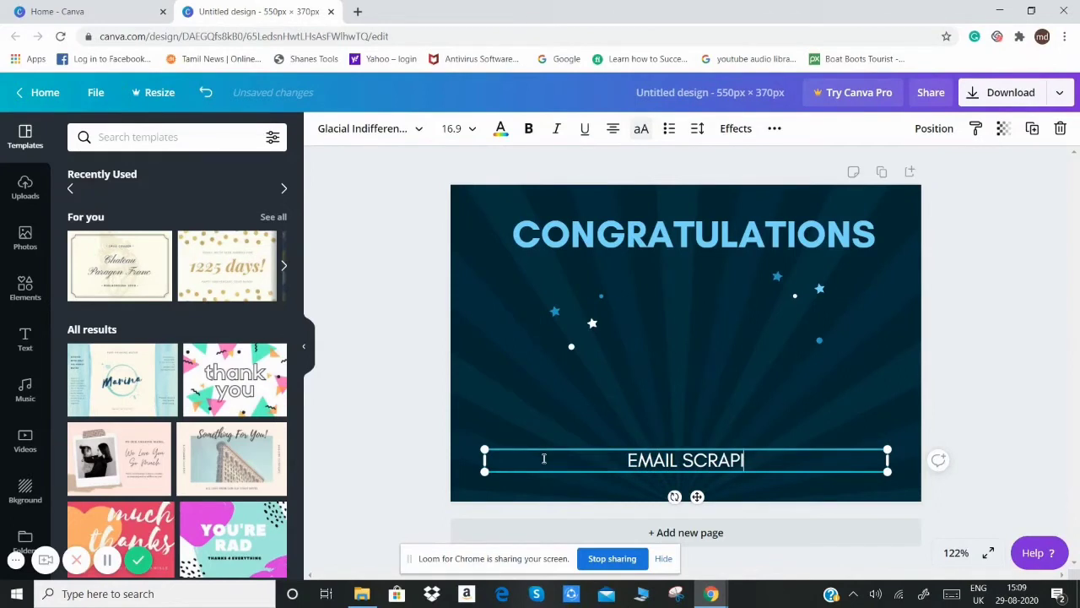
text(NG)
Step: Add a second line reading "WEB SCRAPING" below "EMAIL SCRAPING" in the same text box
key(Return)
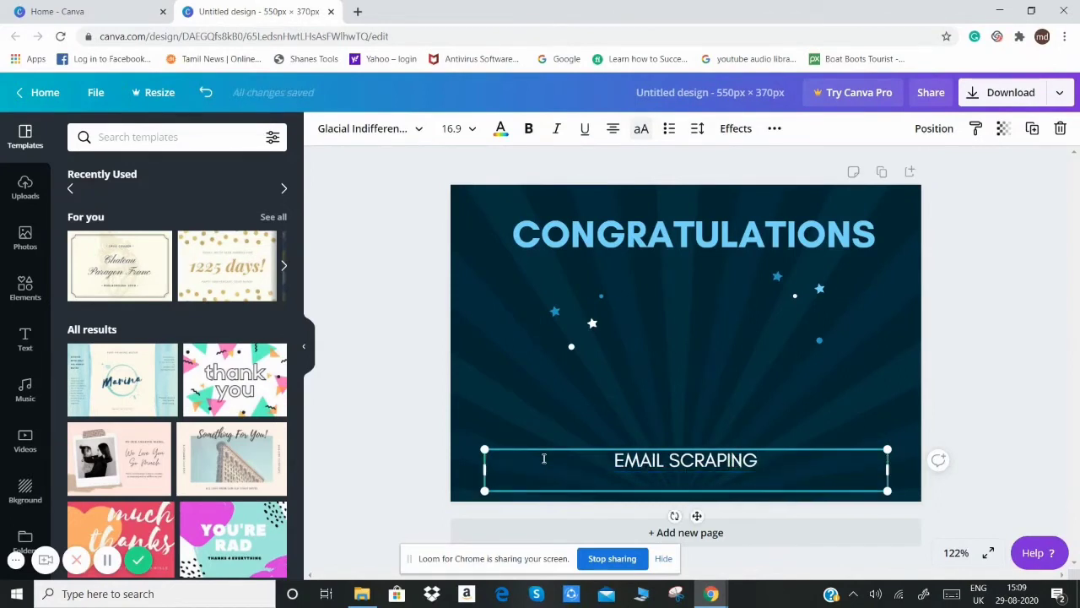
text(WEB C)
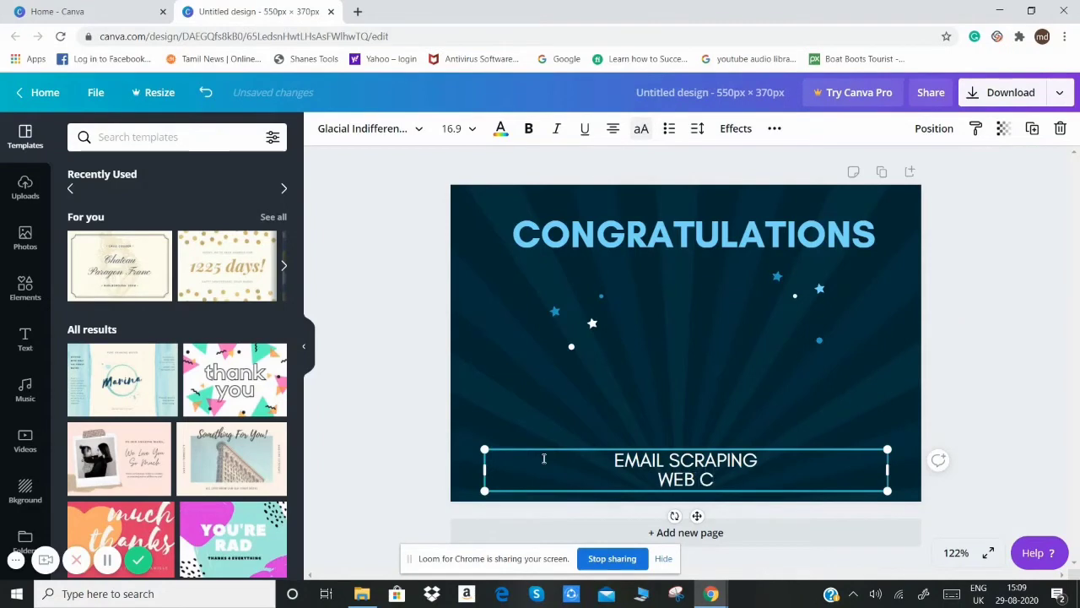
key(BackSpace)
text(SCRA)
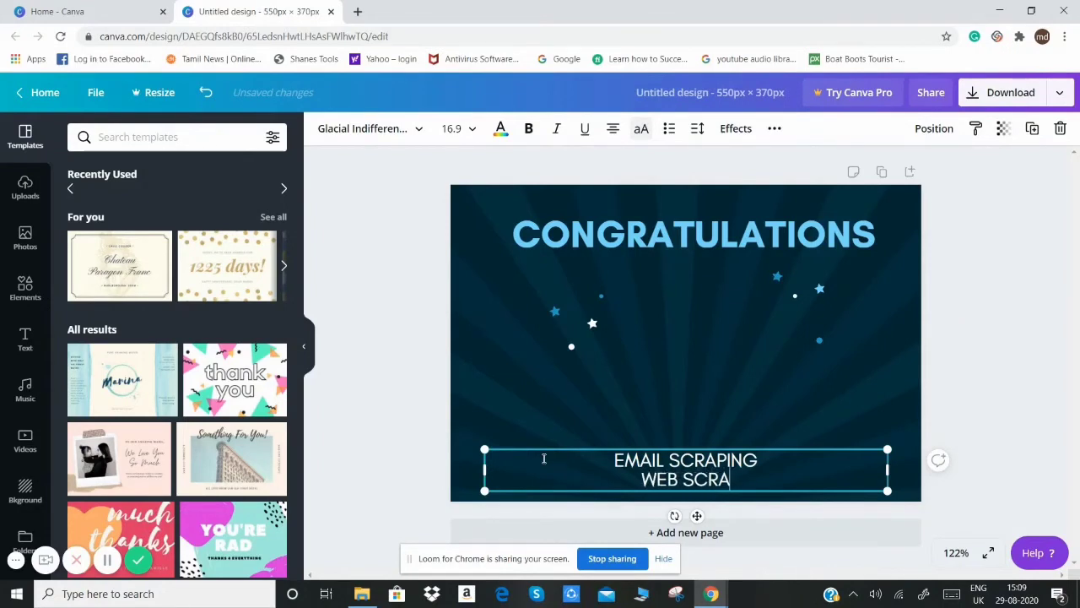
text(PING)
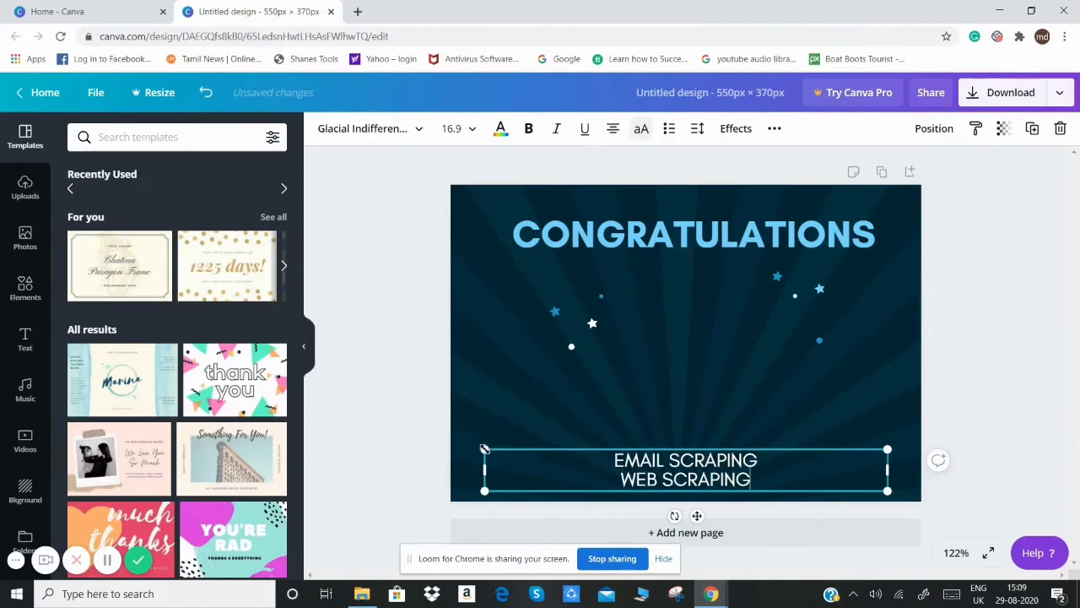
Step: Add a "DATA ENTRY" line above "EMAIL SCRAPING" in the same text box, with the box slightly narrowed
drag(484, 449, 497, 427)
click(613, 457)
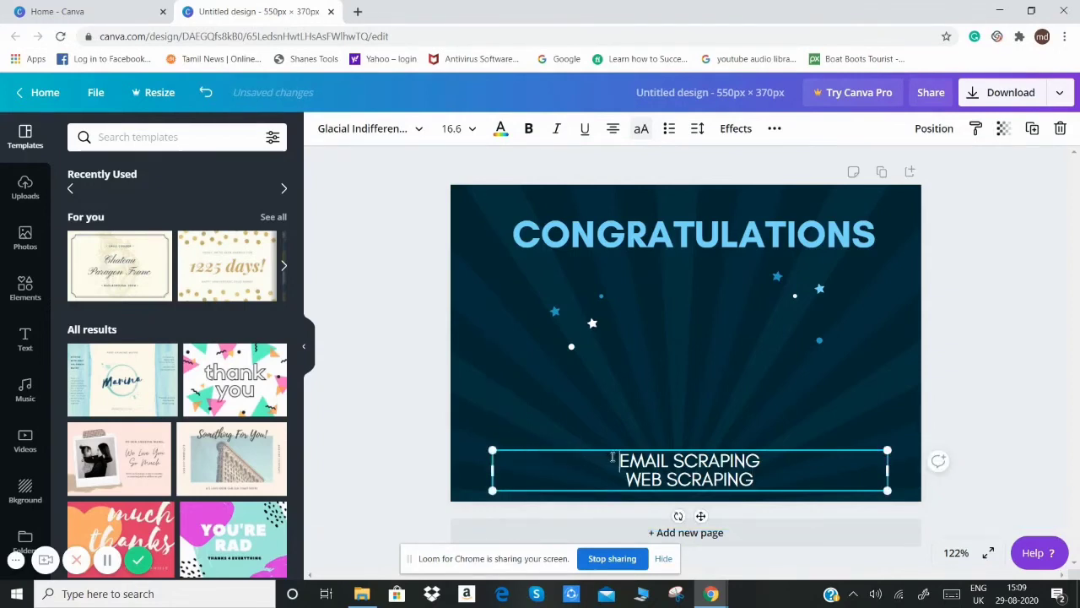
text(DATA)
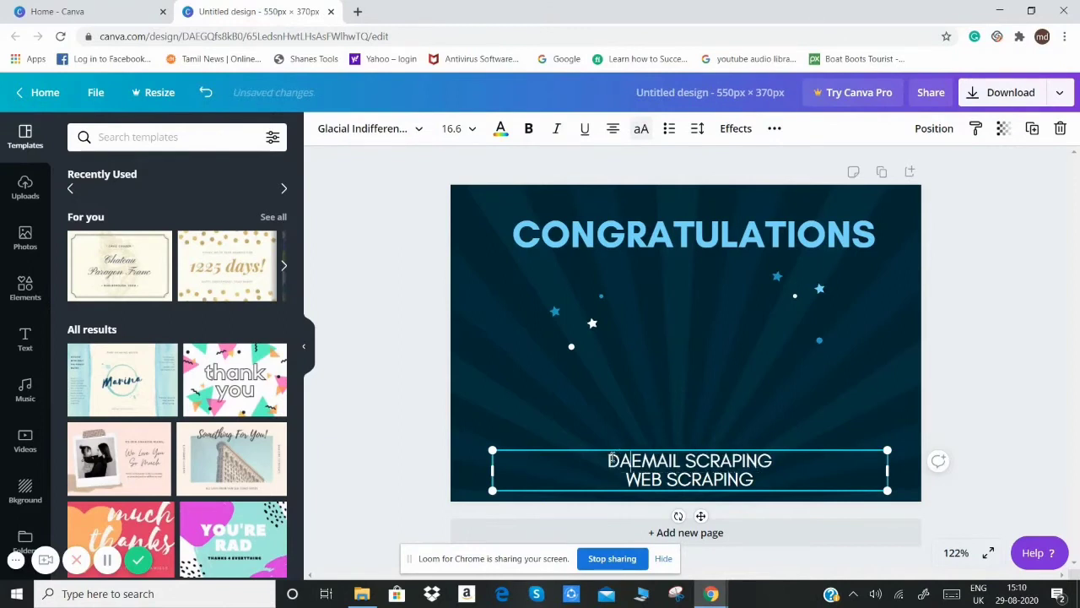
text( E)
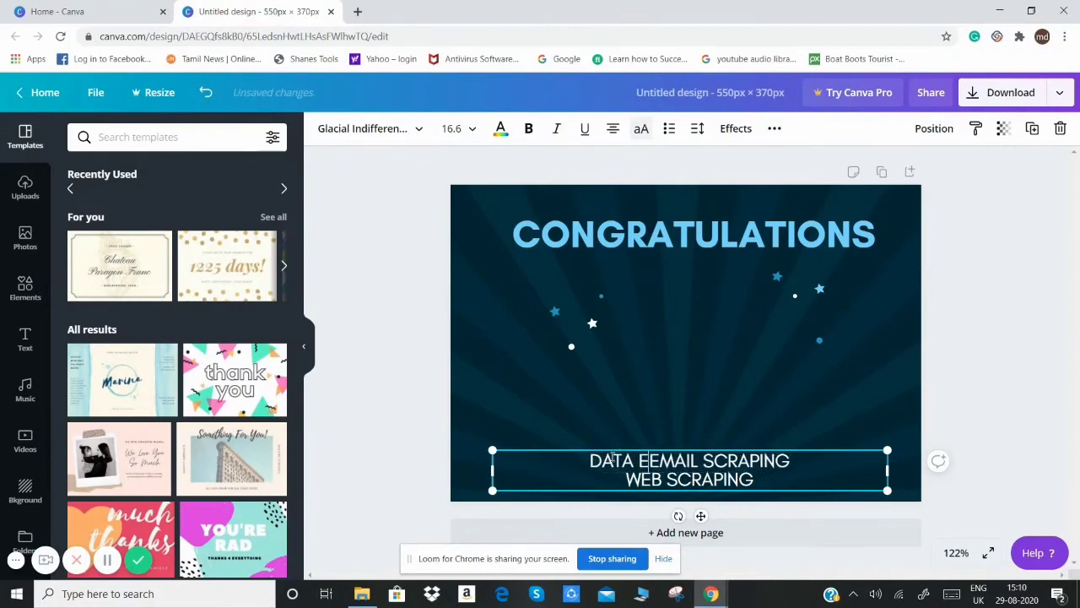
text(NTRY)
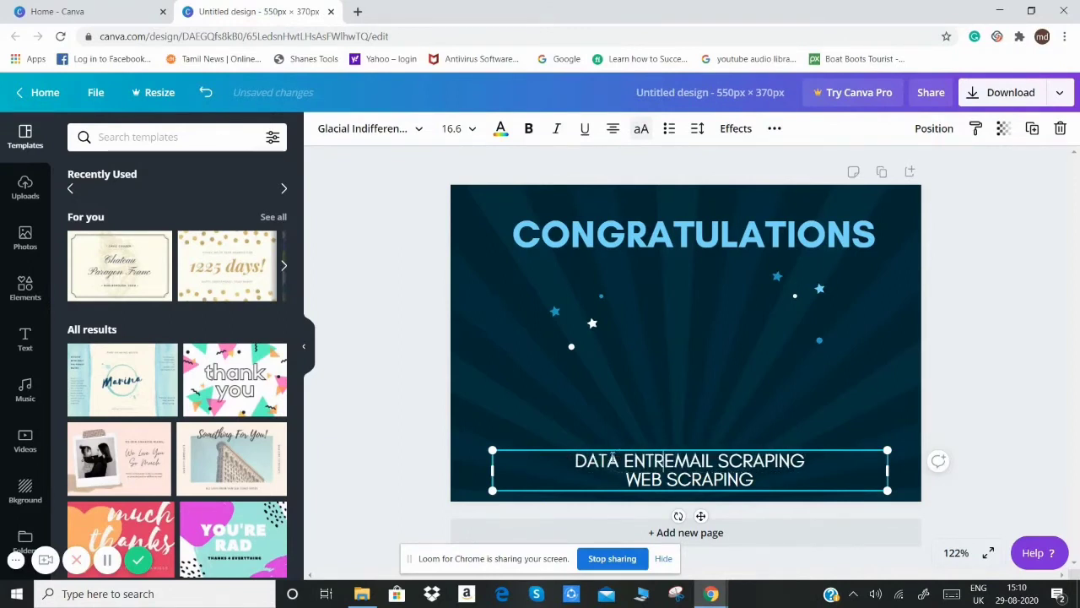
key(Return)
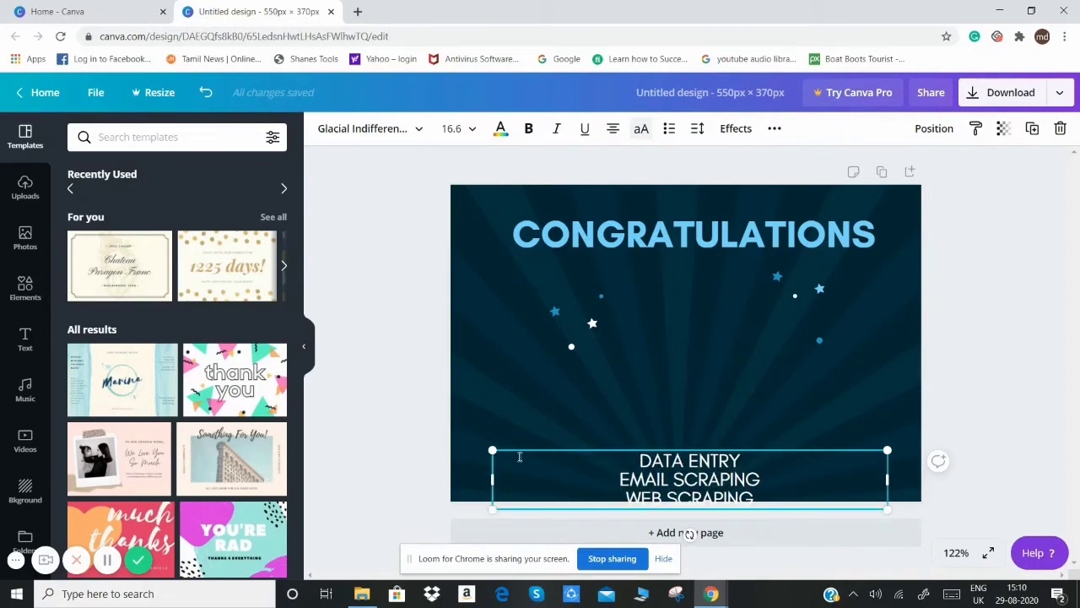
click(900, 475)
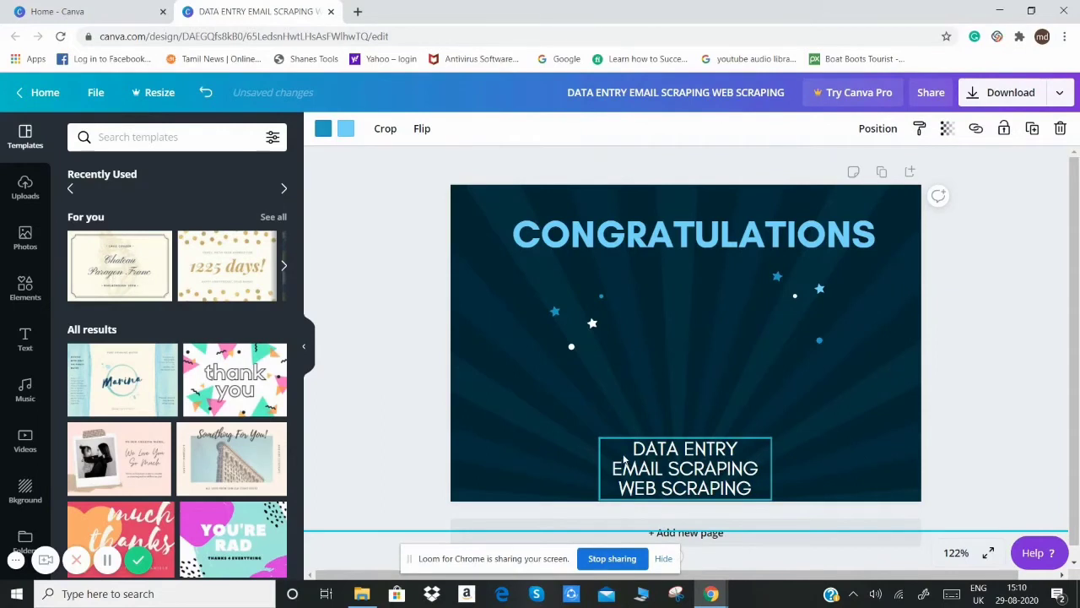
Step: Move the three-line services text to the right half of the card below the heading and set its font size to 24
drag(648, 448, 720, 291)
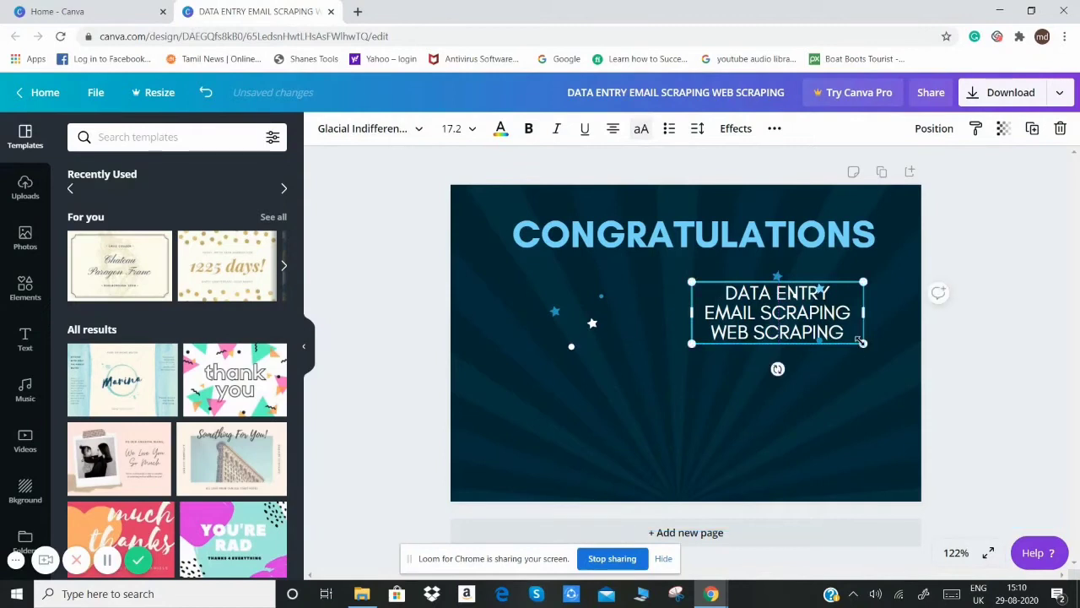
drag(867, 351, 901, 389)
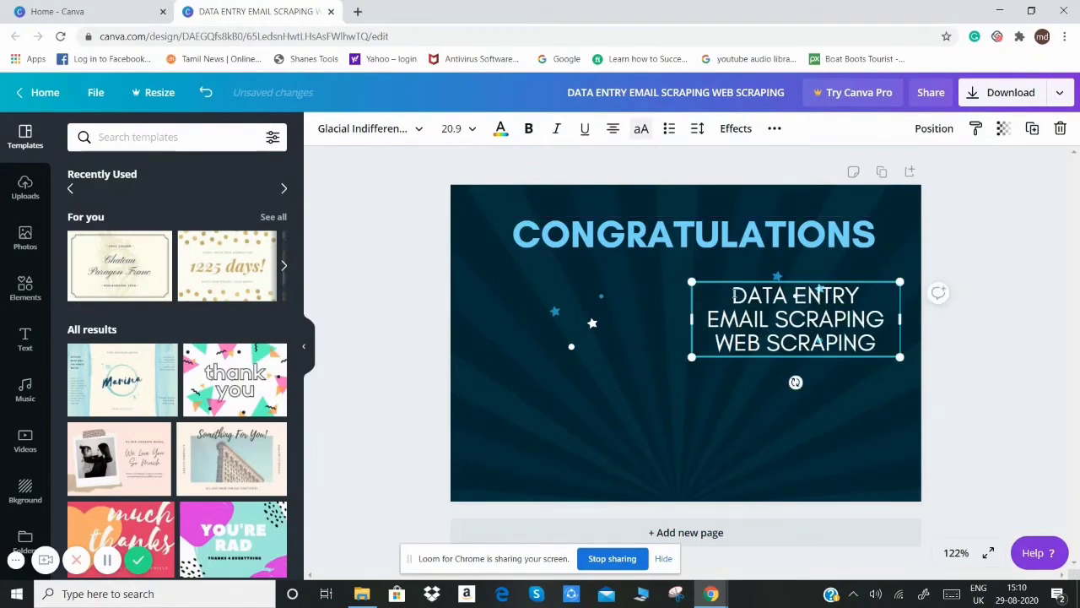
drag(733, 296, 890, 346)
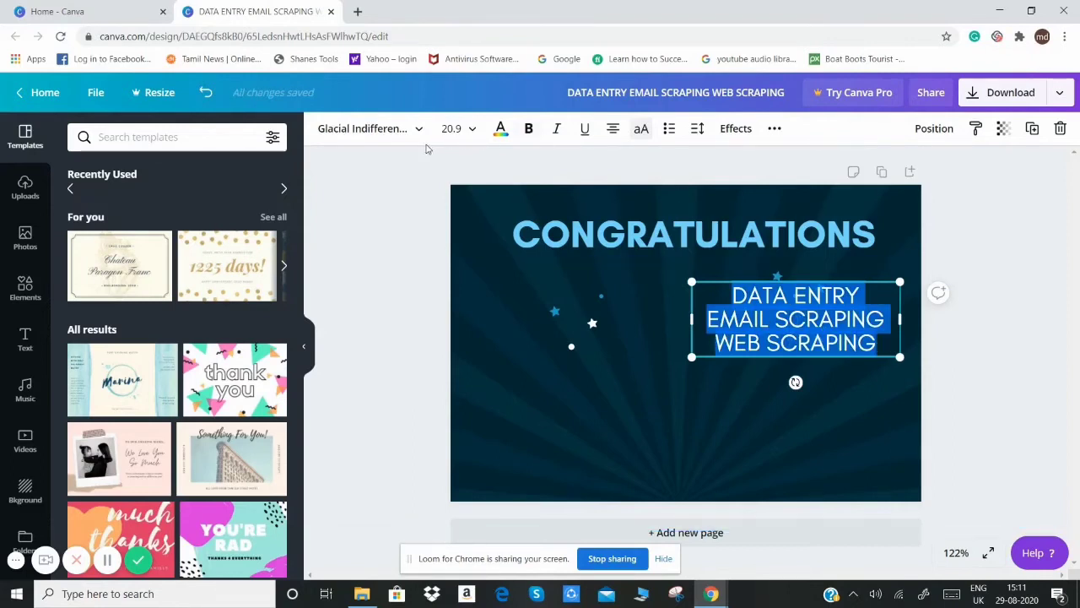
click(456, 130)
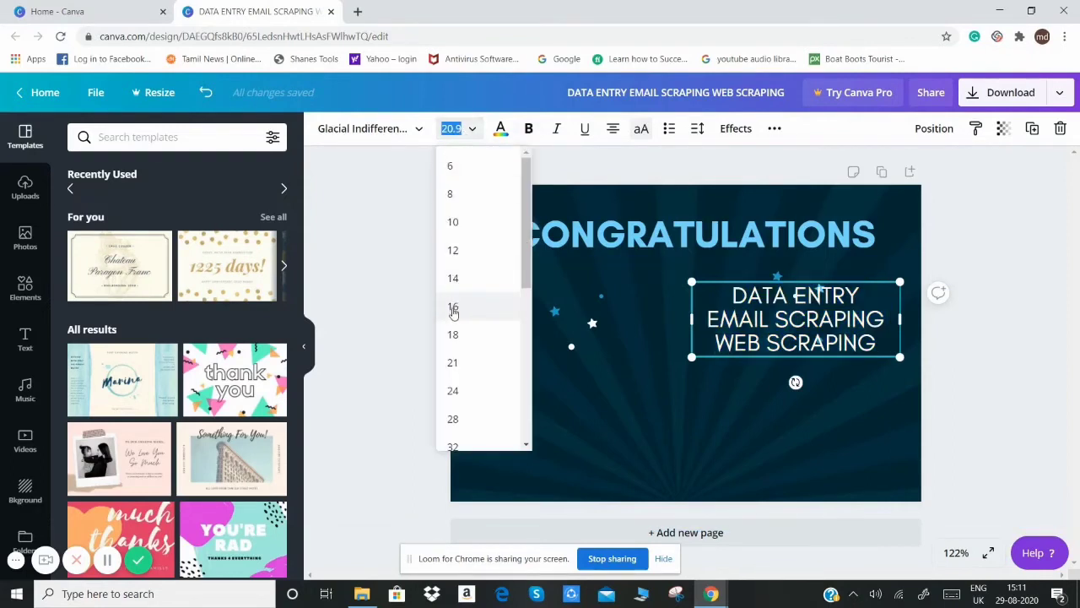
click(452, 388)
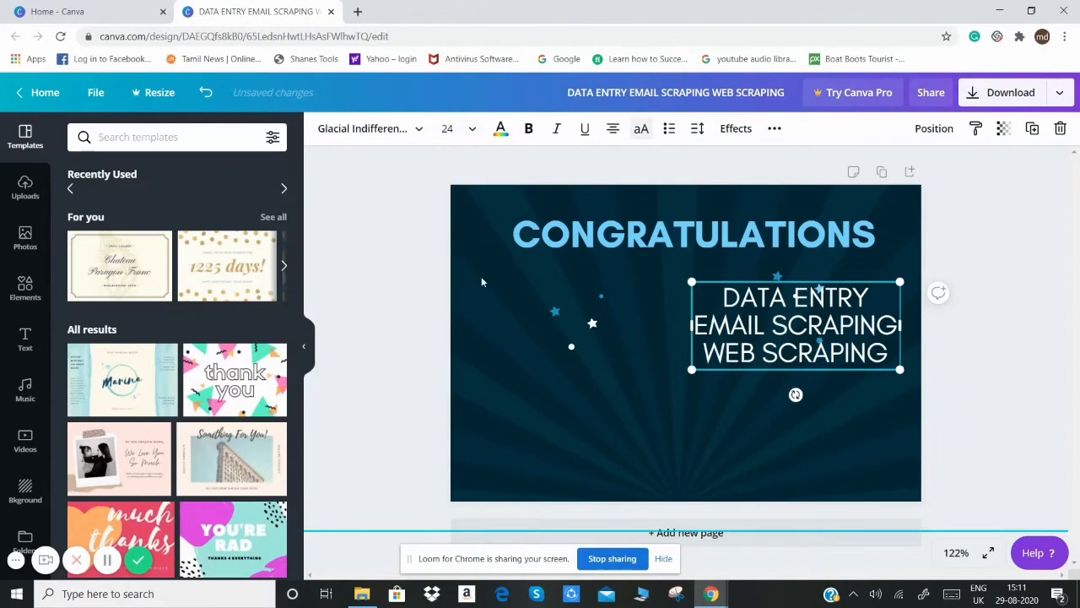
Step: Turn the three service lines into a bulleted list and widen the text box so each service fits on one line
click(664, 135)
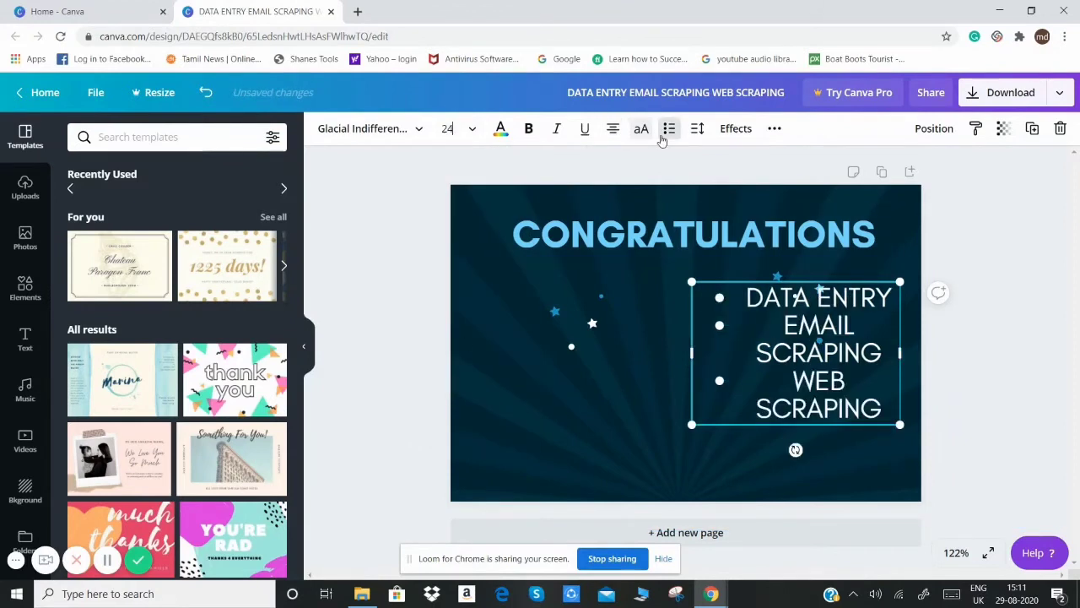
drag(697, 355, 641, 351)
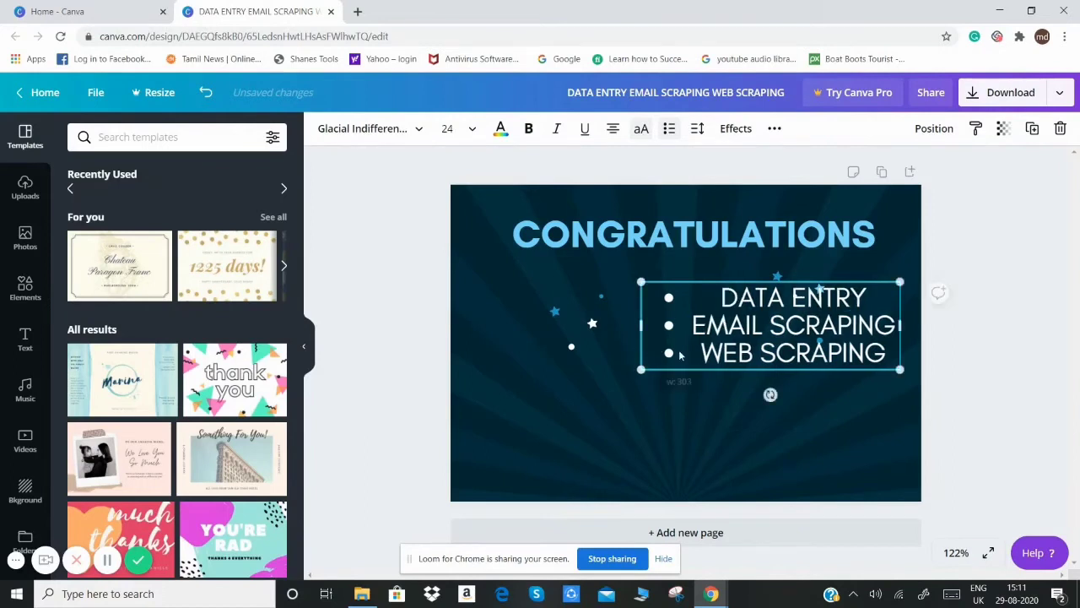
Step: Colour the whole bulleted services list red, using the bright red from the default colours
click(708, 290)
drag(701, 289, 893, 358)
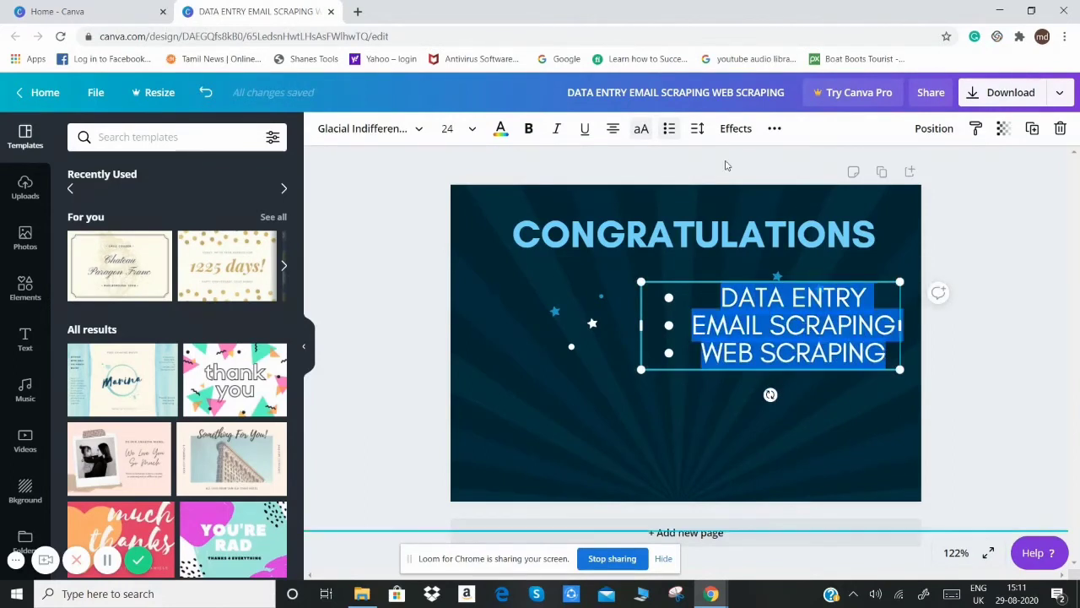
click(500, 128)
click(82, 372)
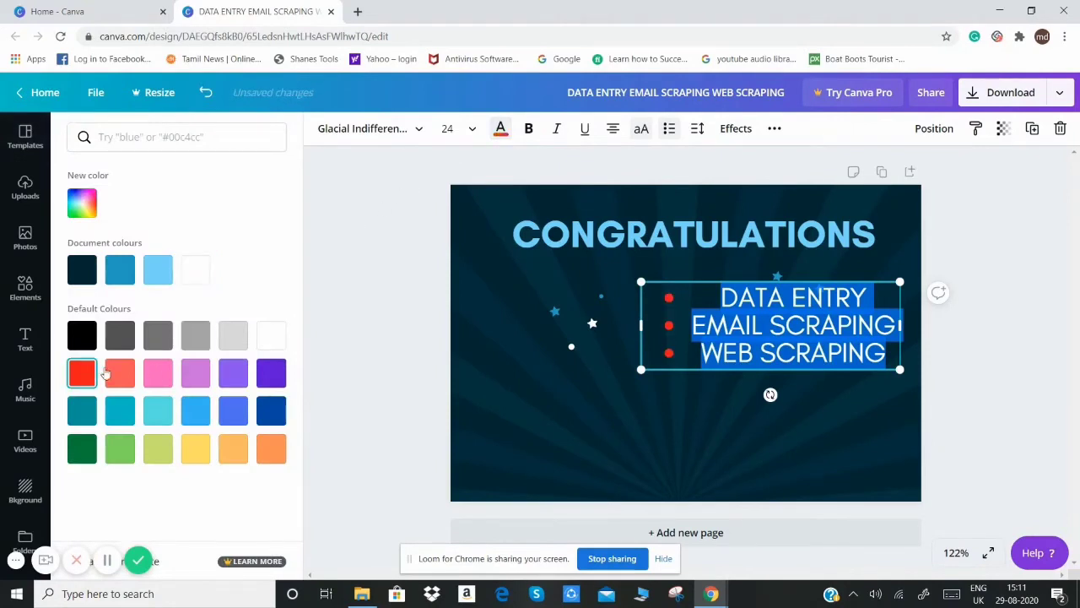
click(841, 394)
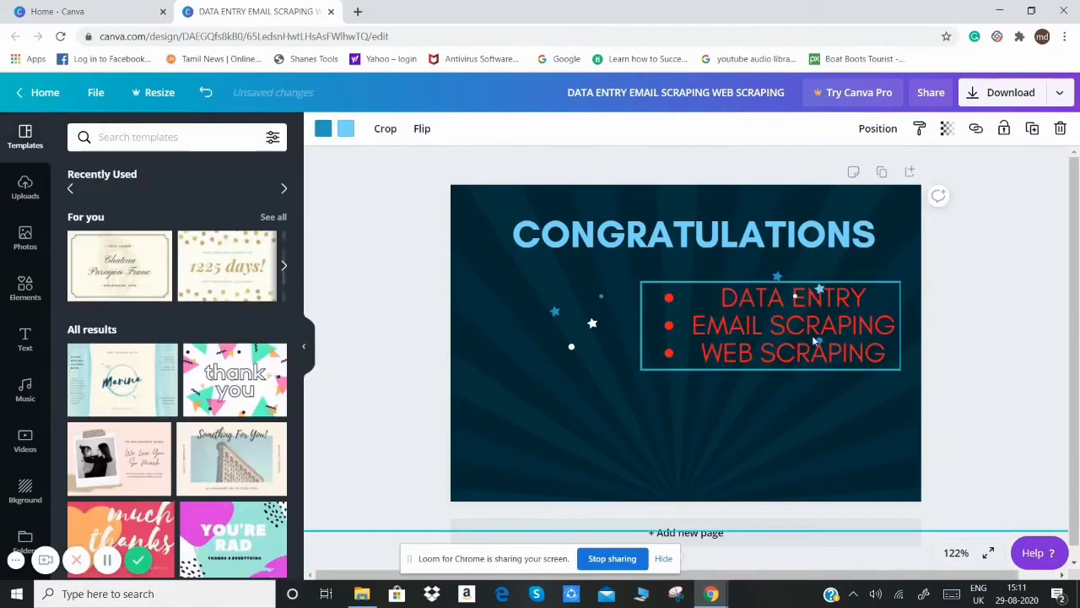
Step: Replace the "CONGRATULATIONS" heading text with "VIRTUAL ASSISTANT"
click(785, 253)
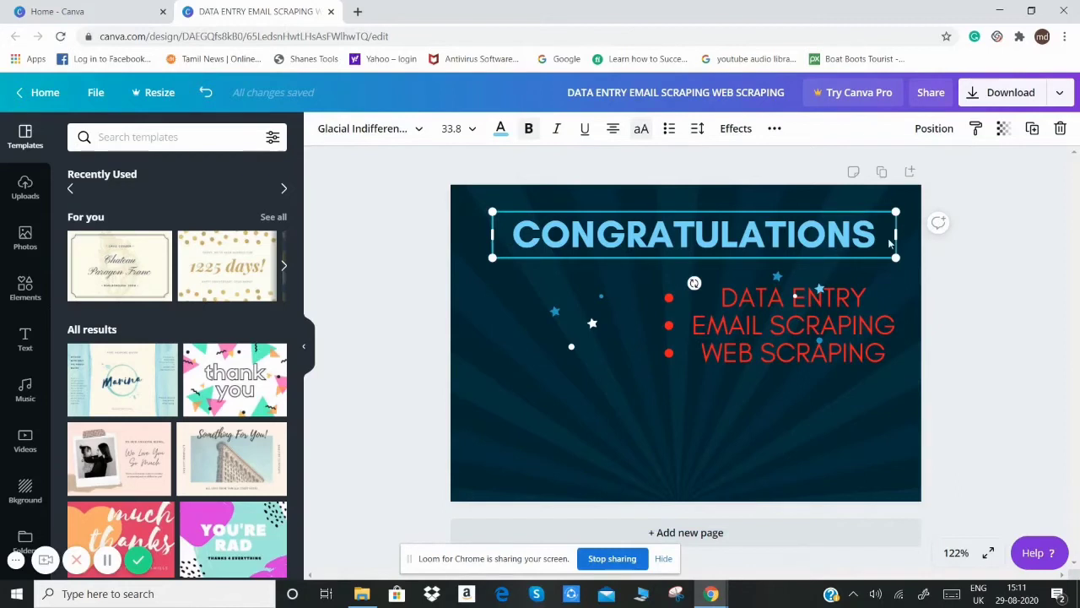
drag(879, 236, 487, 236)
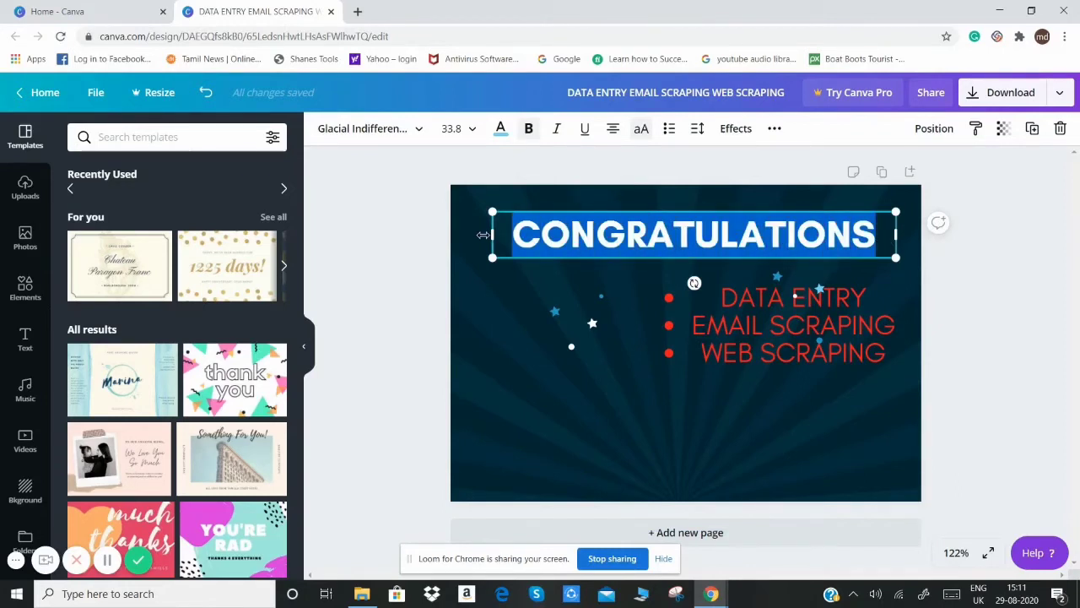
text(VI)
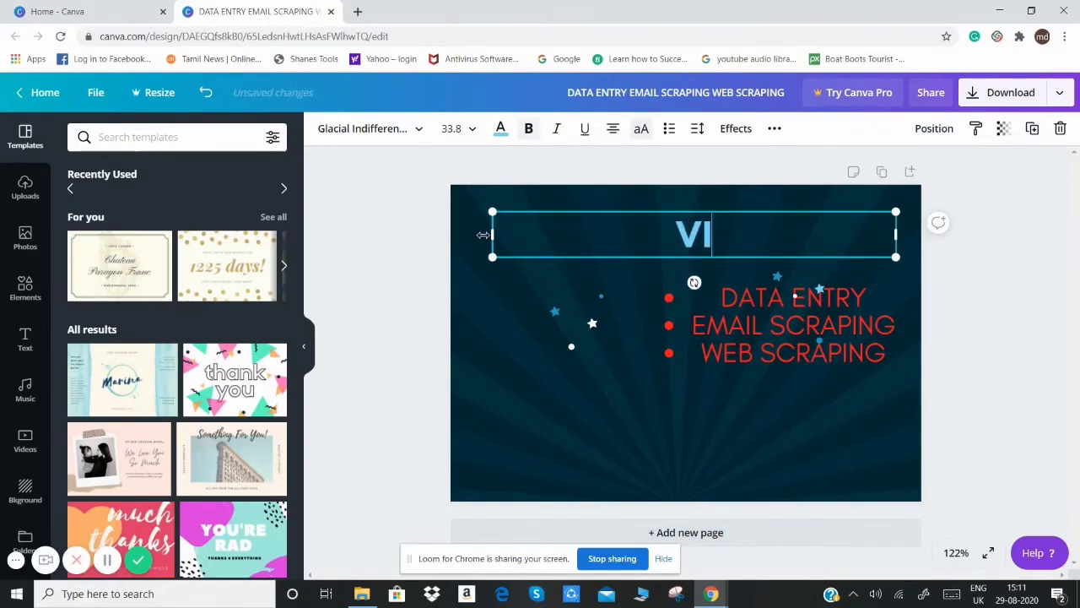
text(RTUA)
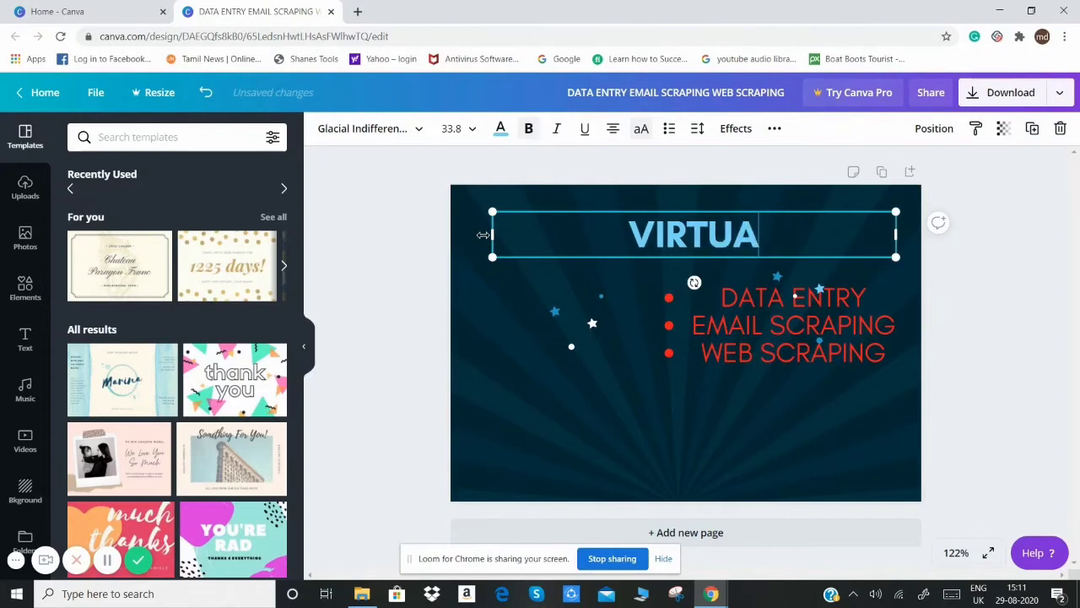
text(L ASSA)
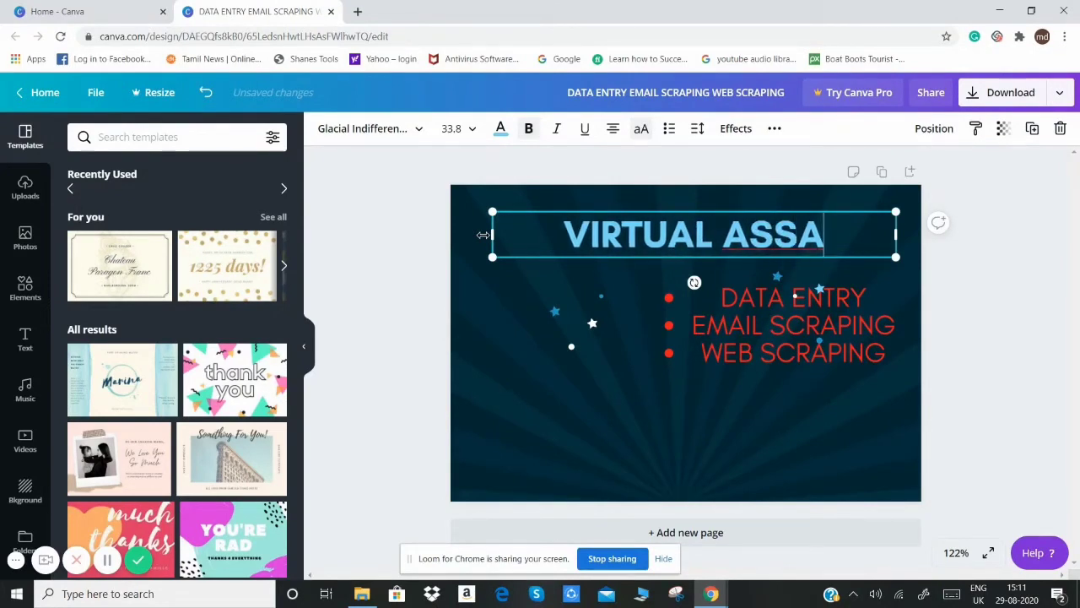
key(BackSpace)
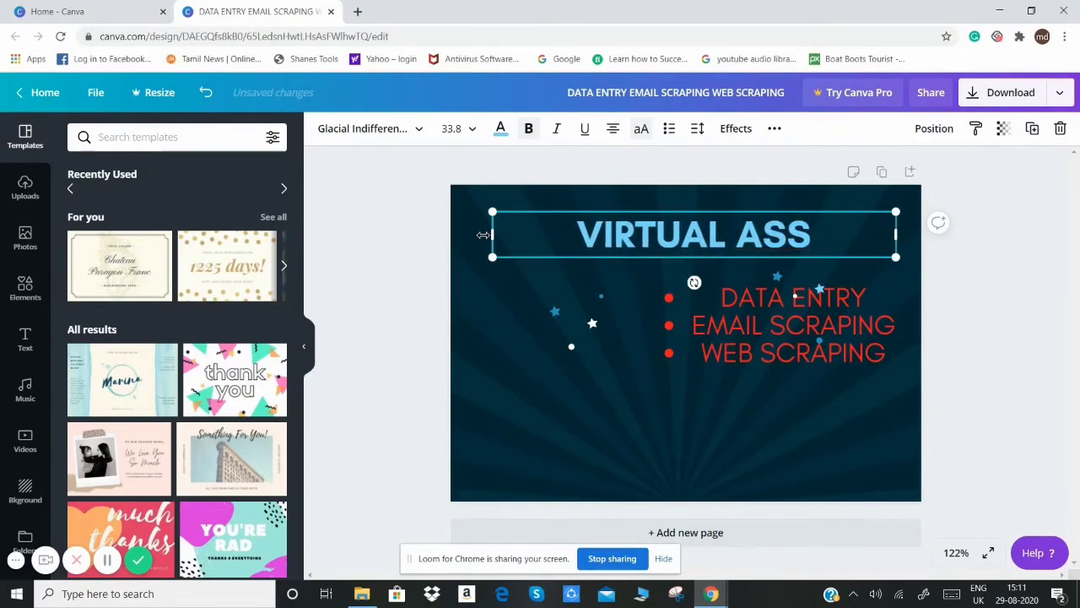
text(IS)
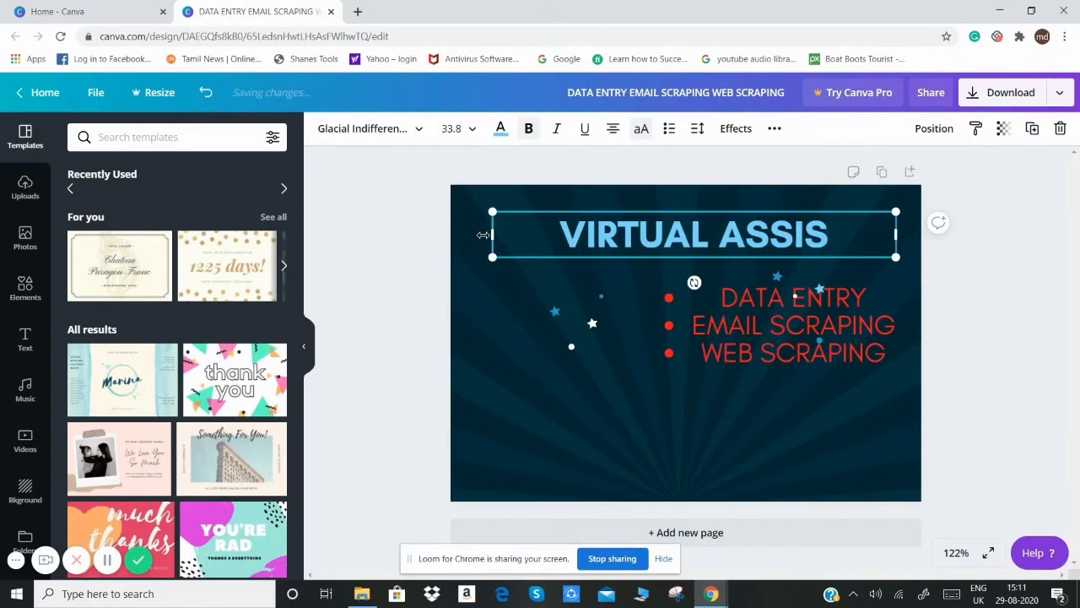
text(TANT)
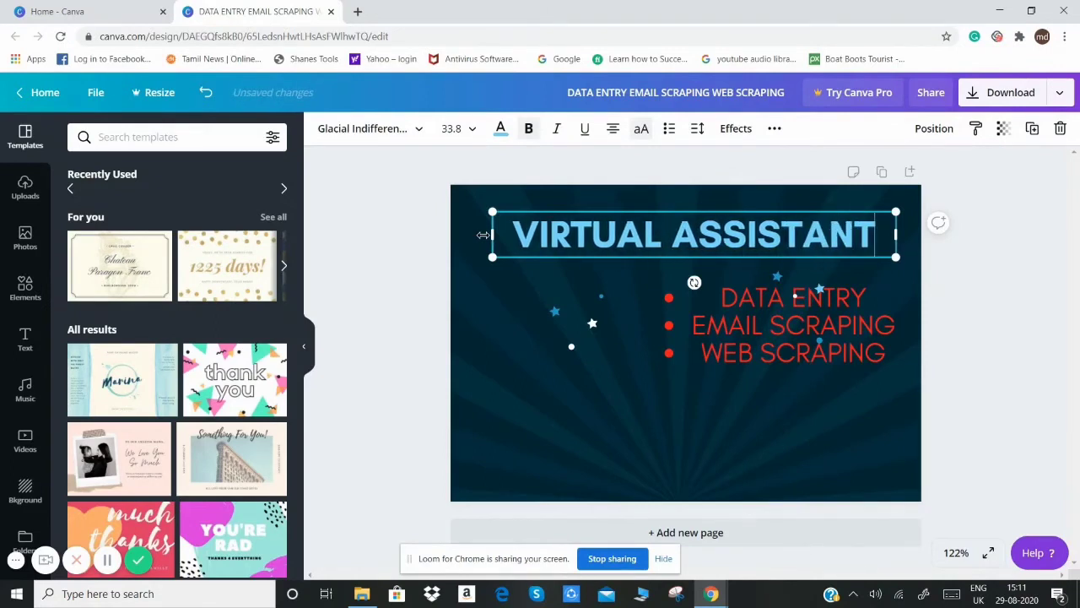
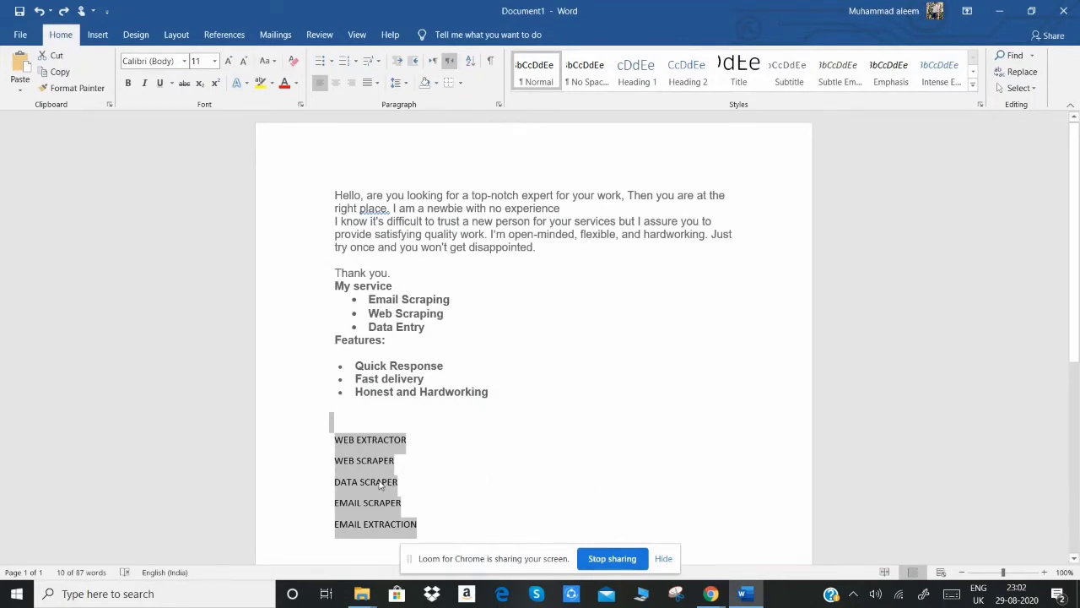
Step: Copy the five selected keyword lines from the Word document into the gig title of the new Fiverr gig
click(710, 593)
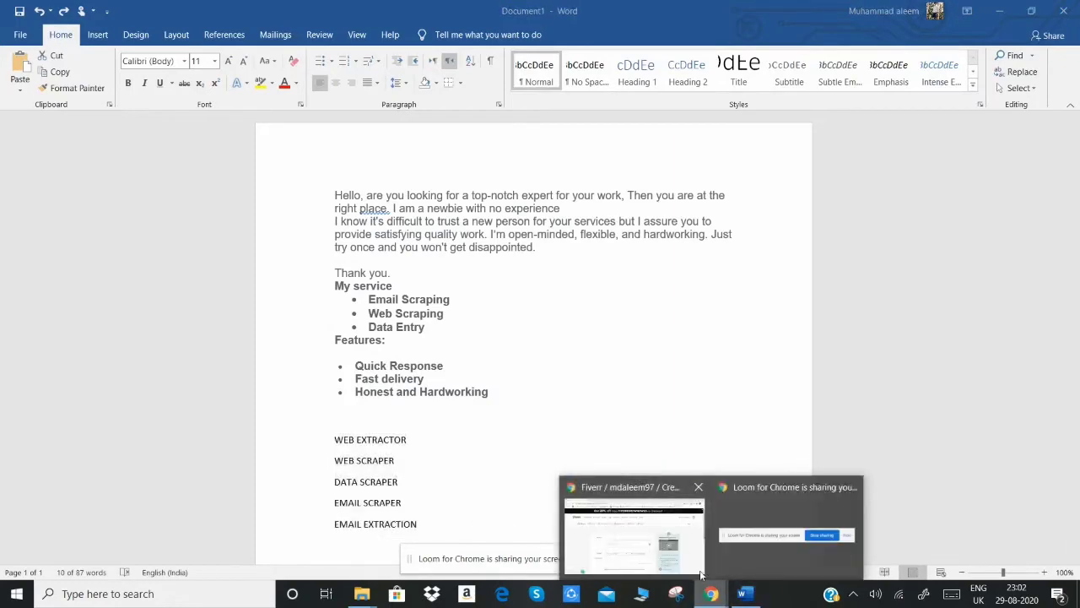
click(655, 542)
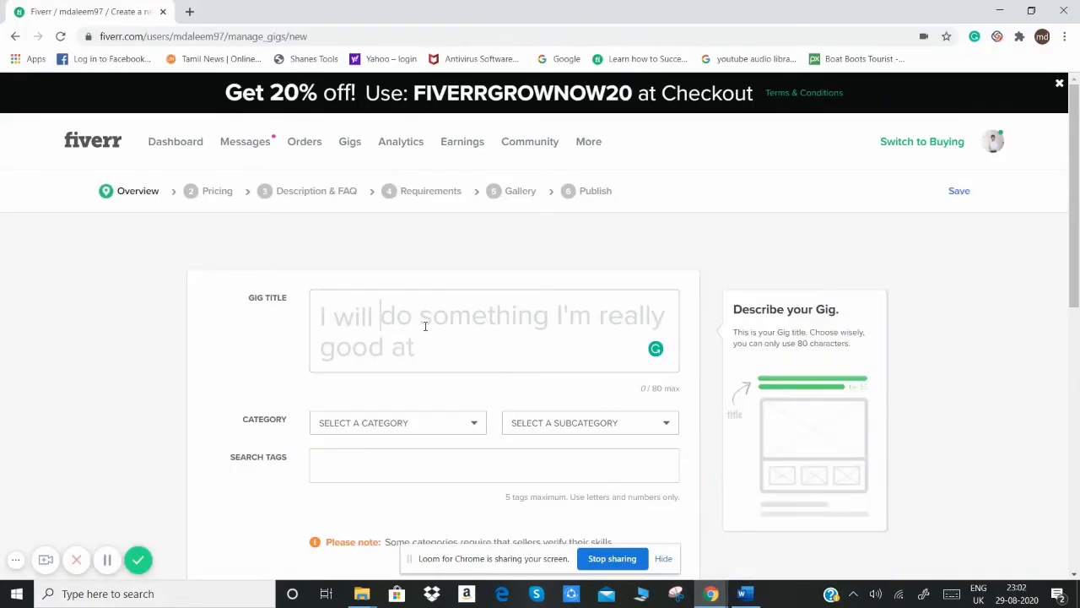
key(ctrl+v)
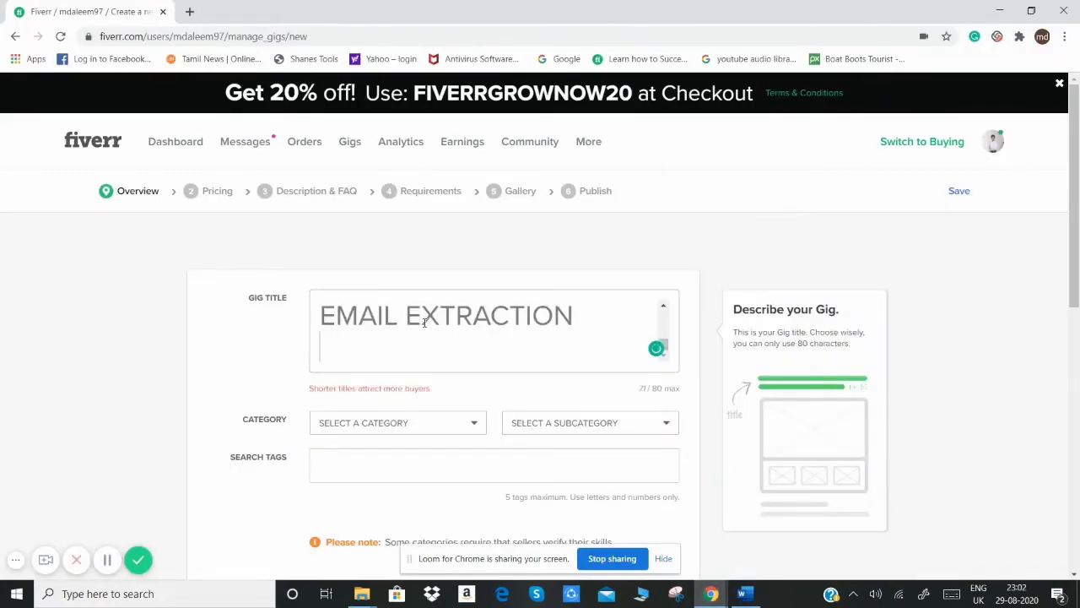
Step: Set the gig's category to Programming & Tech and its subcategory to Data Analysis & Reports
click(468, 434)
scroll(470, 433, down, 1)
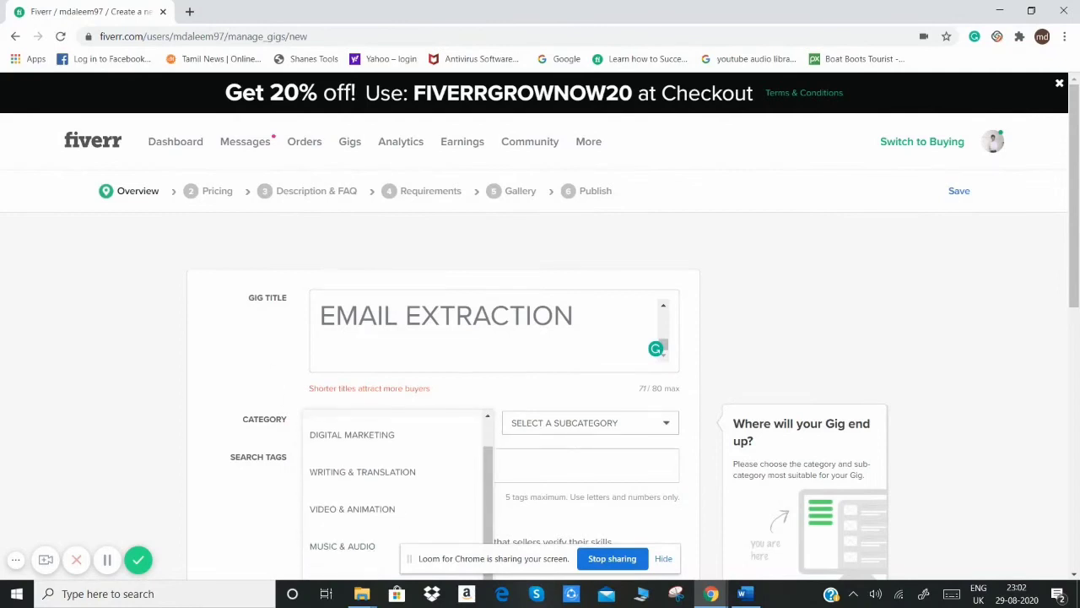
scroll(470, 434, down, 1)
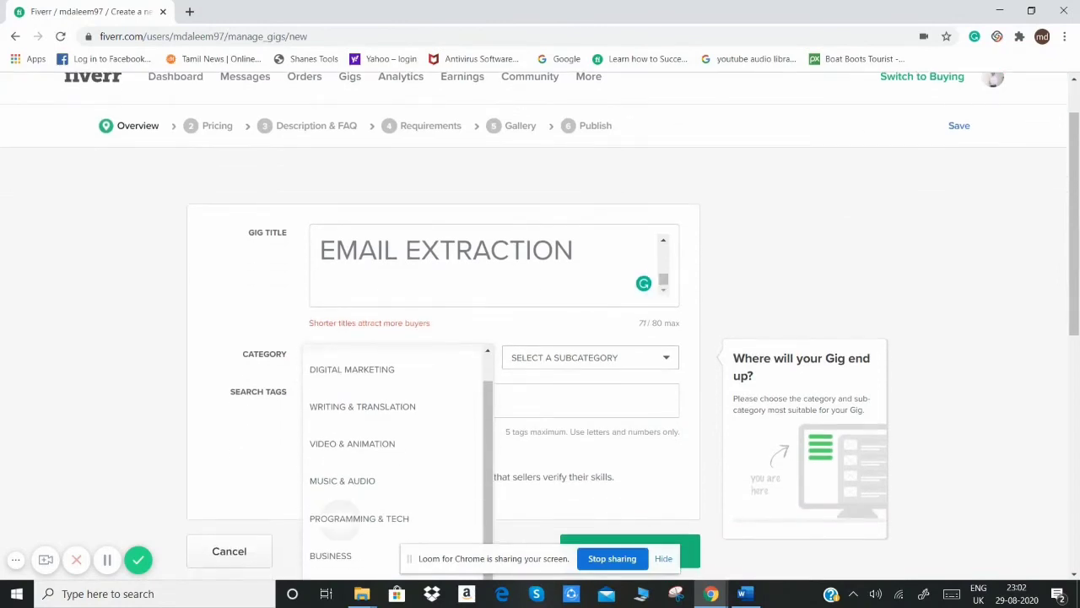
click(340, 520)
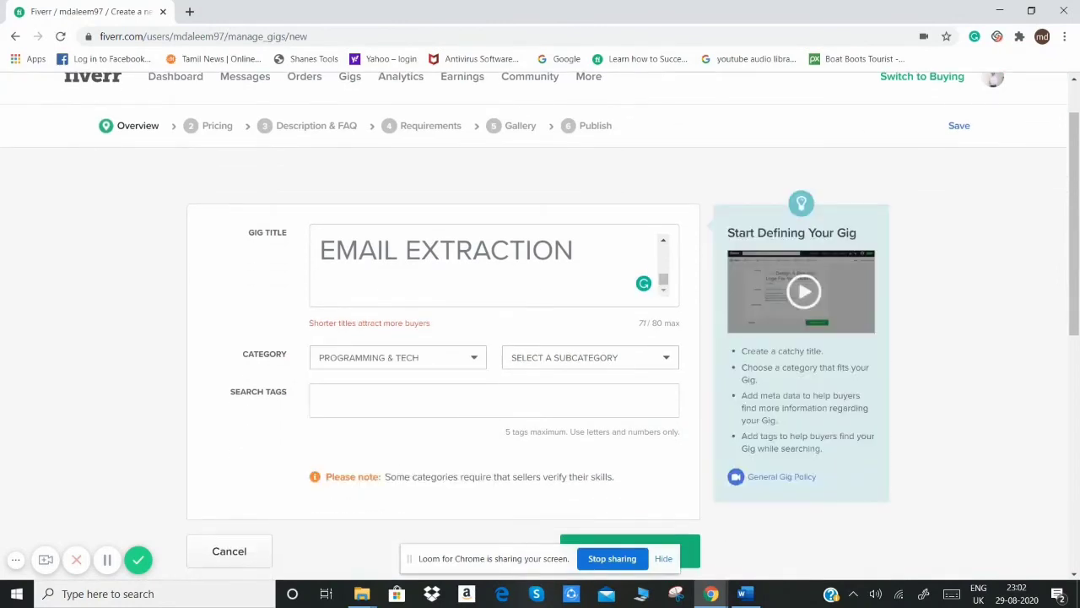
click(648, 364)
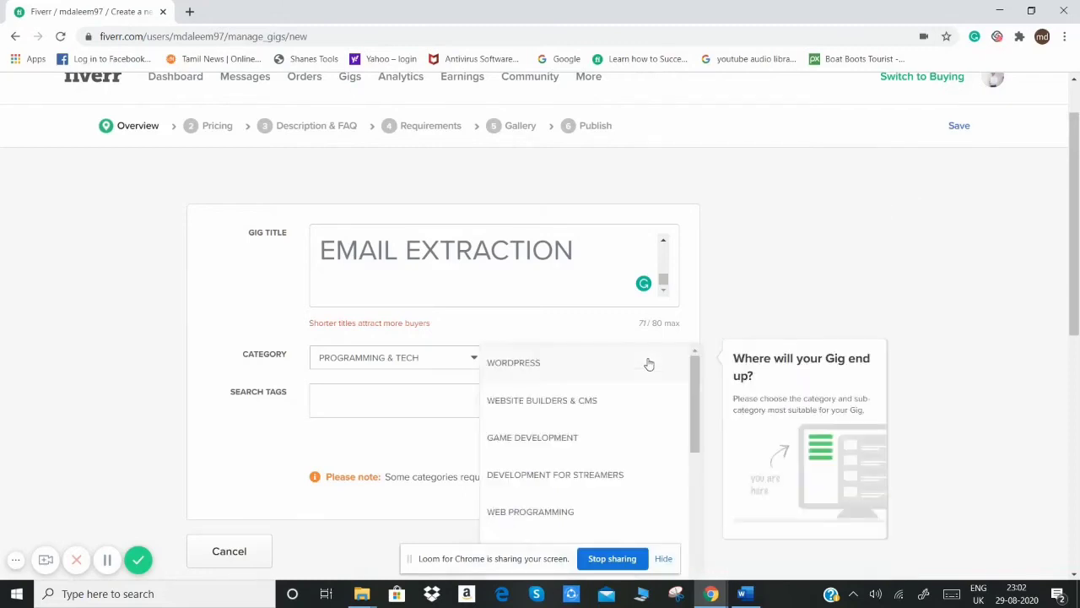
scroll(648, 364, down, 3)
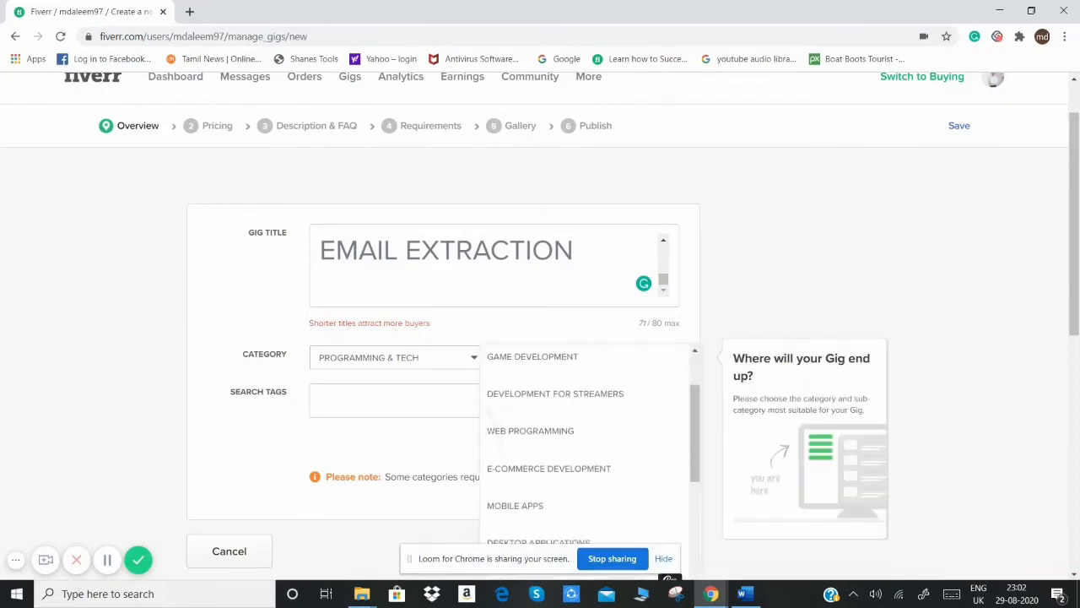
scroll(591, 448, down, 3)
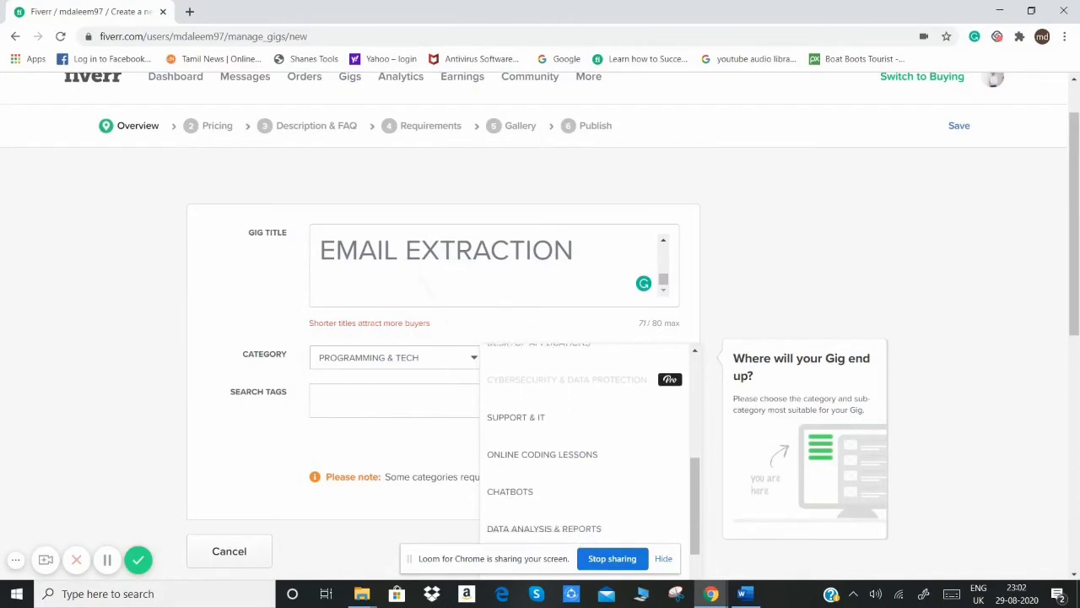
click(545, 478)
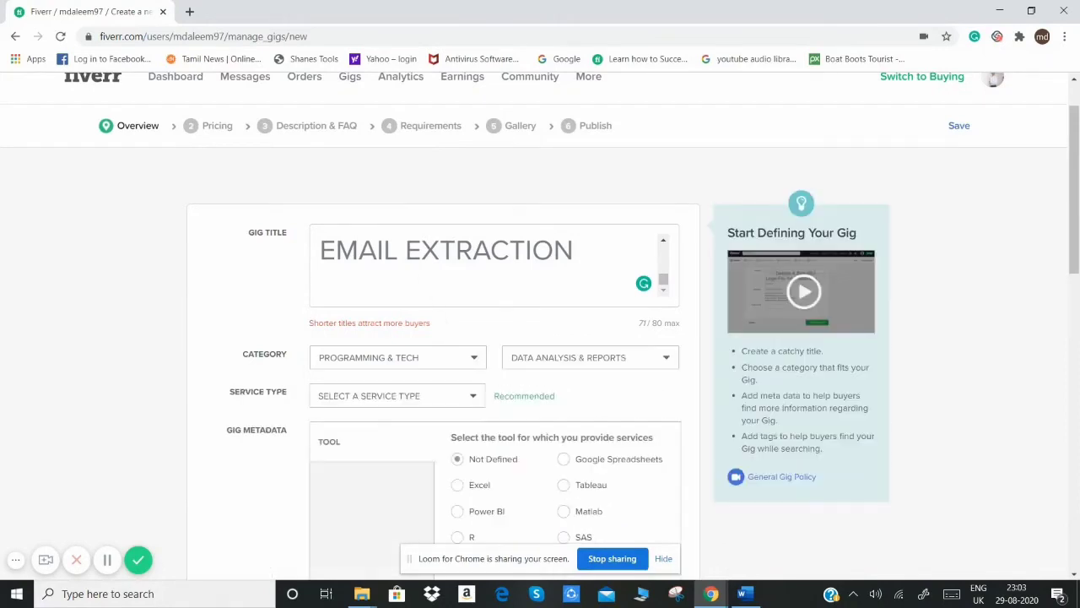
Step: Set the gig's service type to Data Mining/Scraping
click(470, 402)
scroll(470, 403, down, 1)
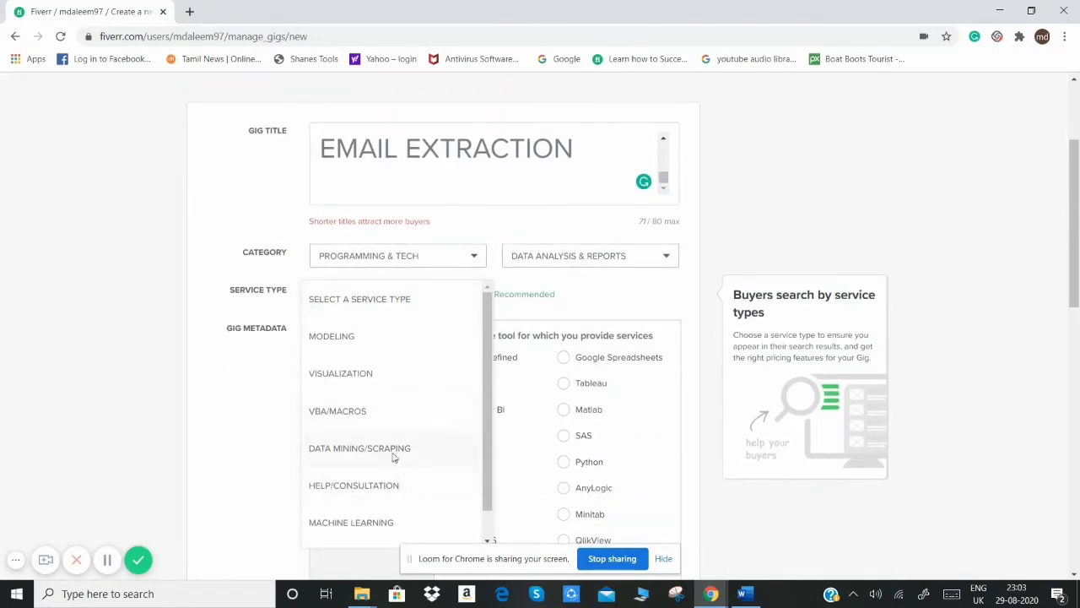
click(392, 458)
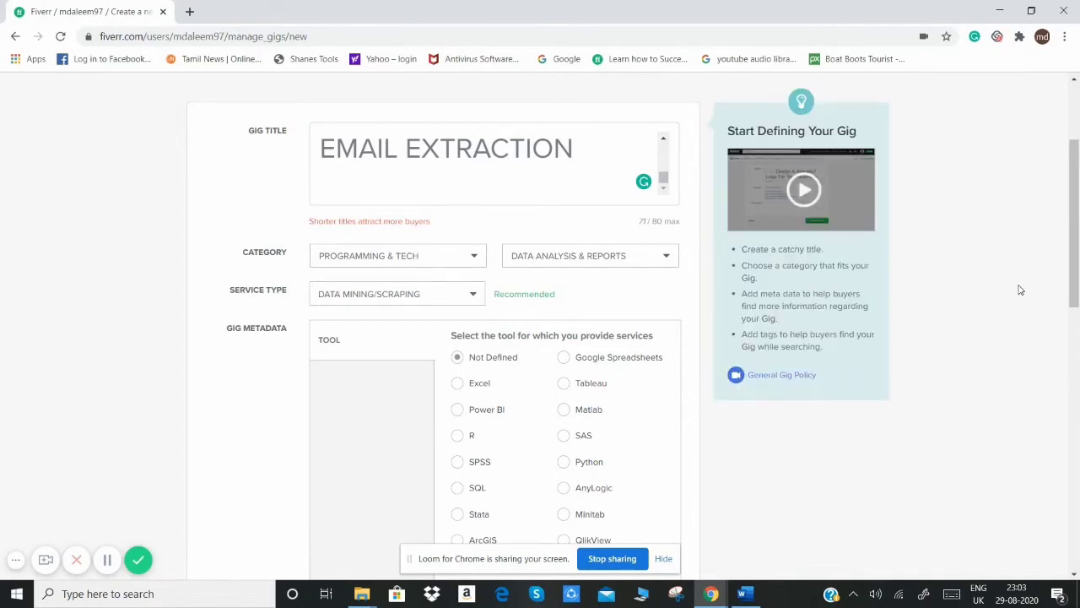
Step: Add WEB EXTRACTOR, WEB SCRAPER, DATA SCRAPER, EMAIL SCRAPER and EMAIL EXTRACTION from the Word document as search tags, and save the gig overview
scroll(1020, 289, down, 3)
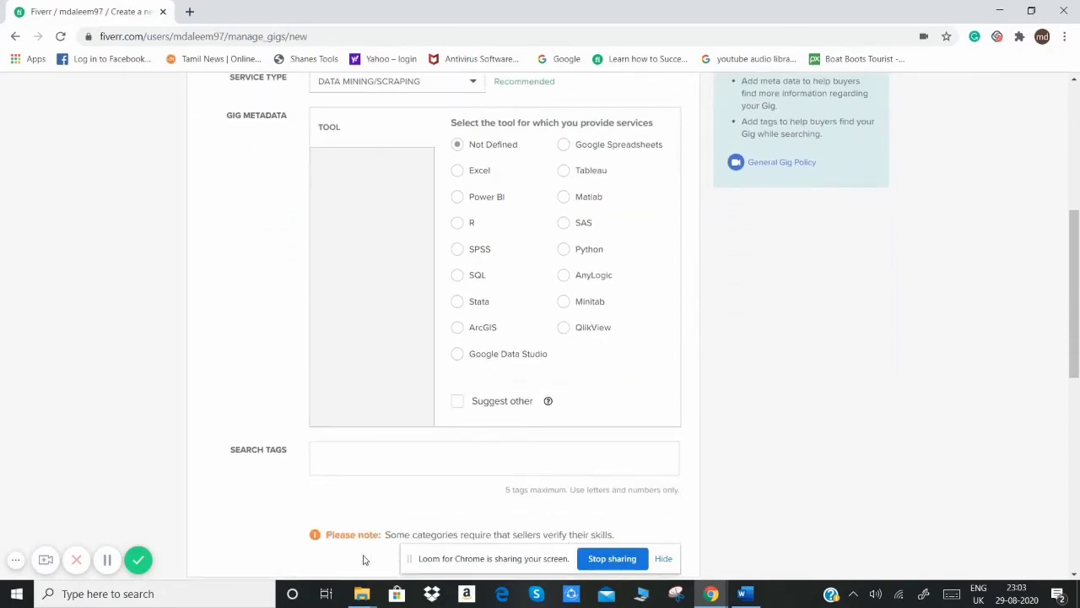
click(372, 461)
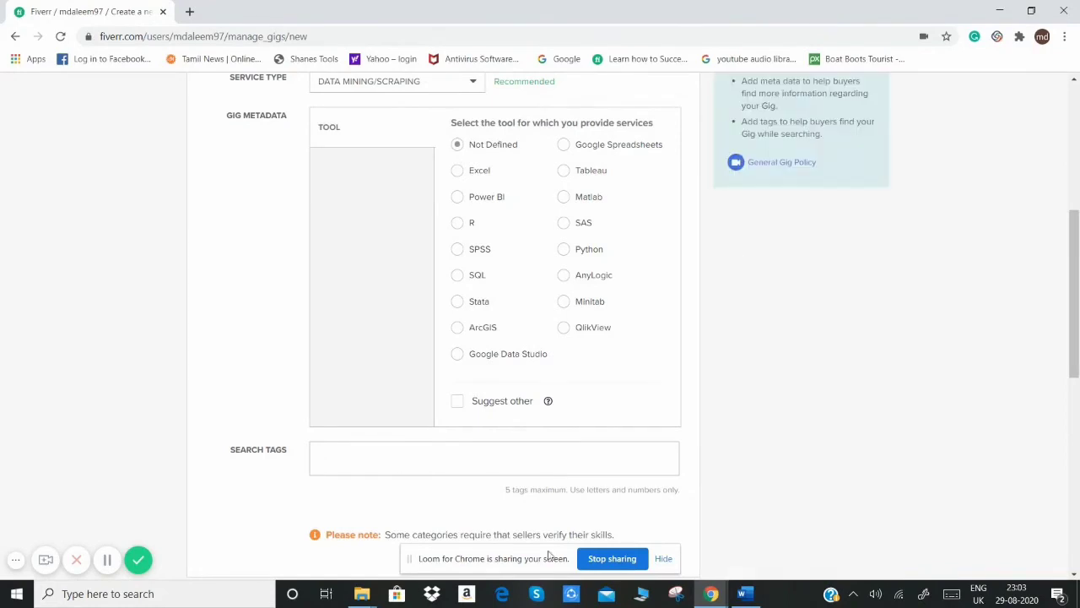
click(743, 593)
click(407, 447)
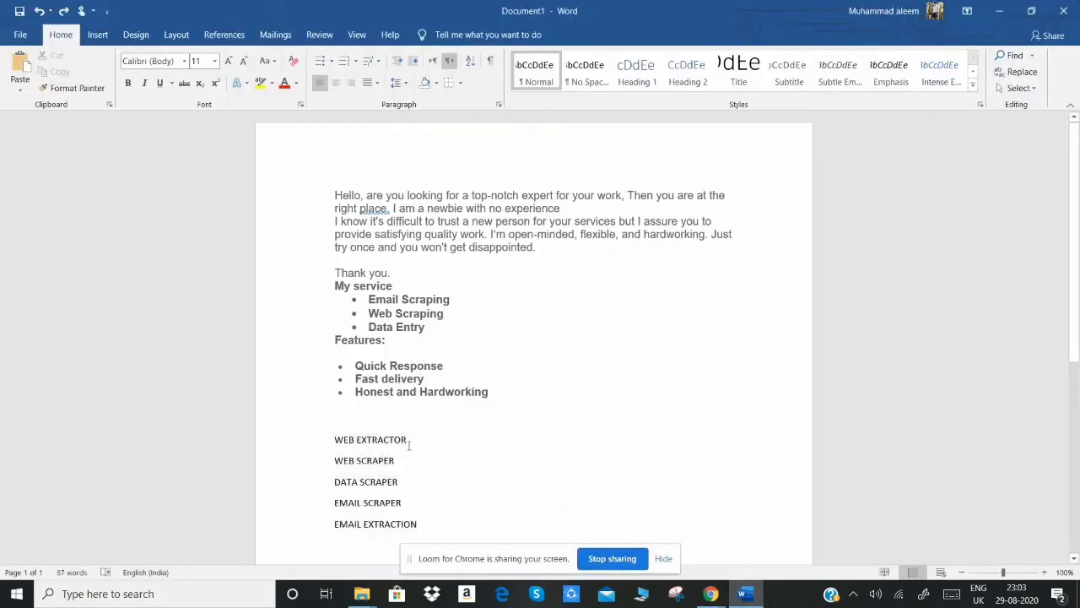
mouse_move(409, 445)
mouse_down()
mouse_move(296, 442)
mouse_move(407, 440)
mouse_up()
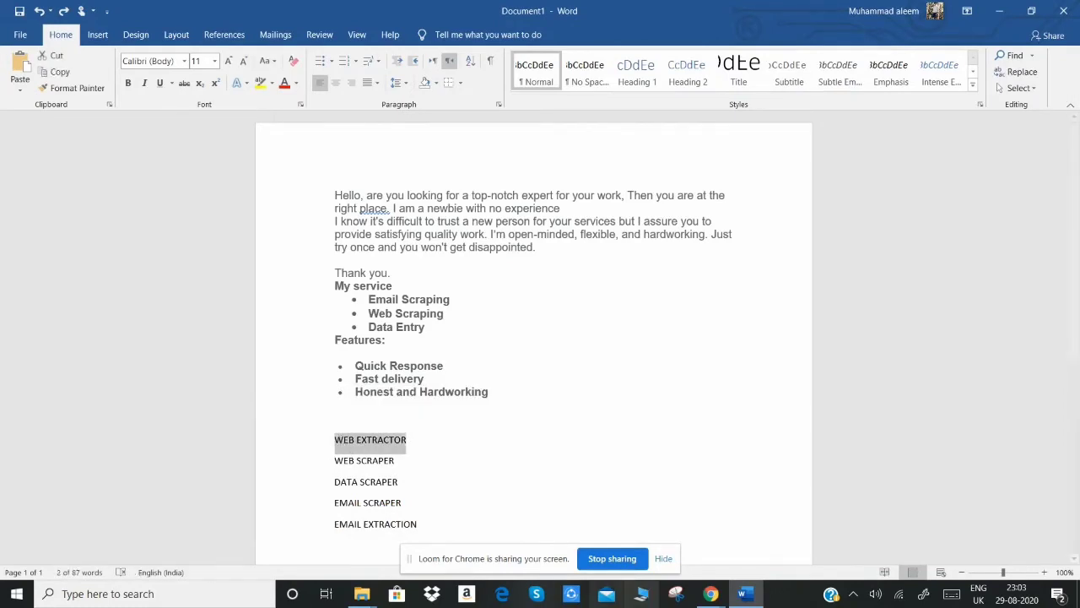
click(710, 593)
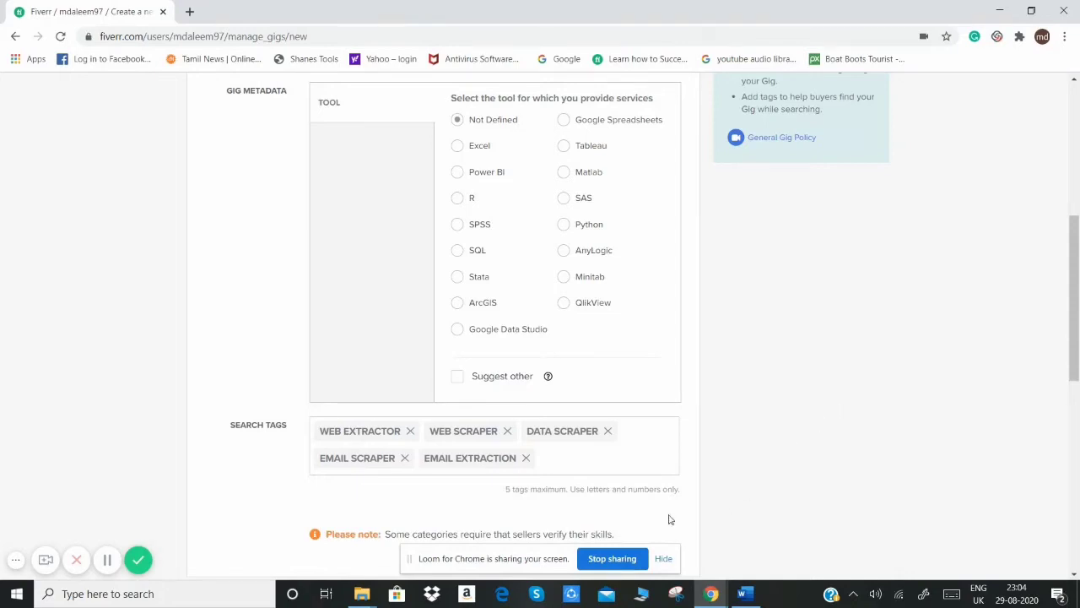
scroll(732, 481, down, 10)
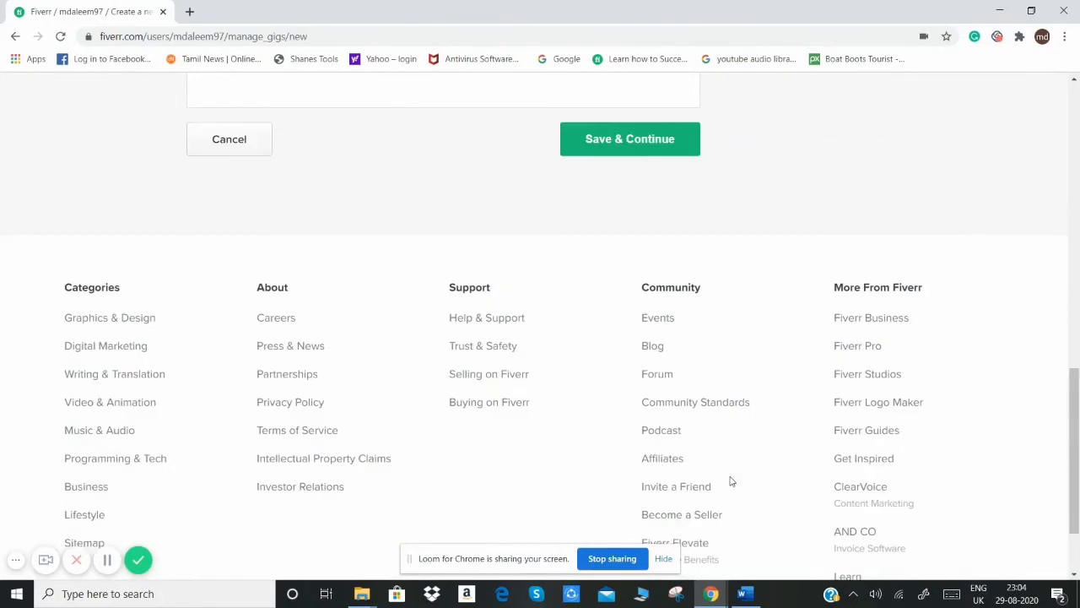
click(620, 135)
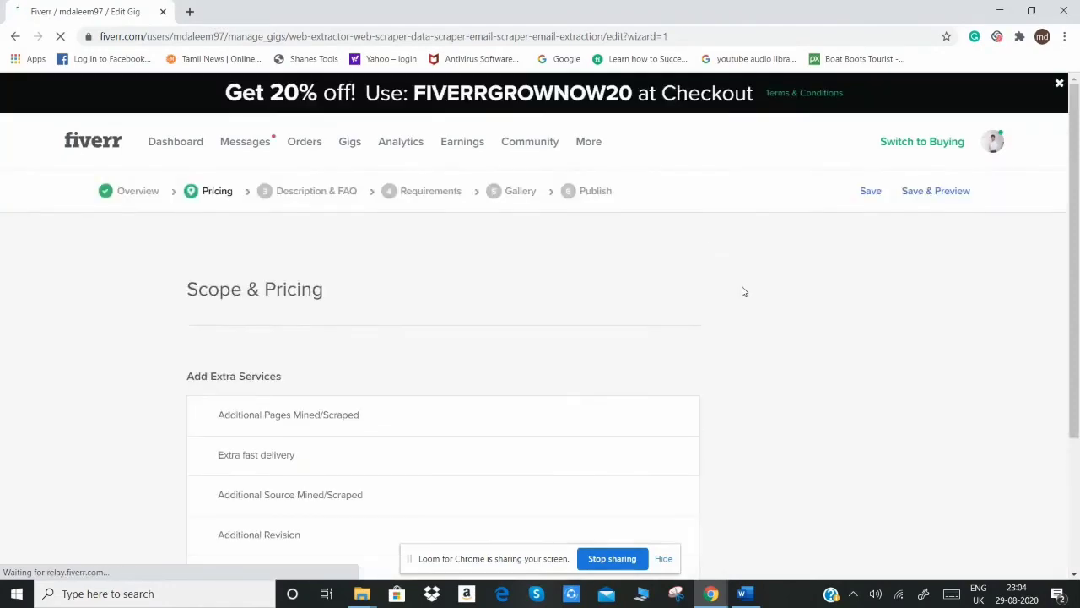
Step: Fill in the Basic, Standard and Premium packages with 1, 2 and 3 days' delivery at $5, $10 and $15, and save the pricing
scroll(953, 447, down, 2)
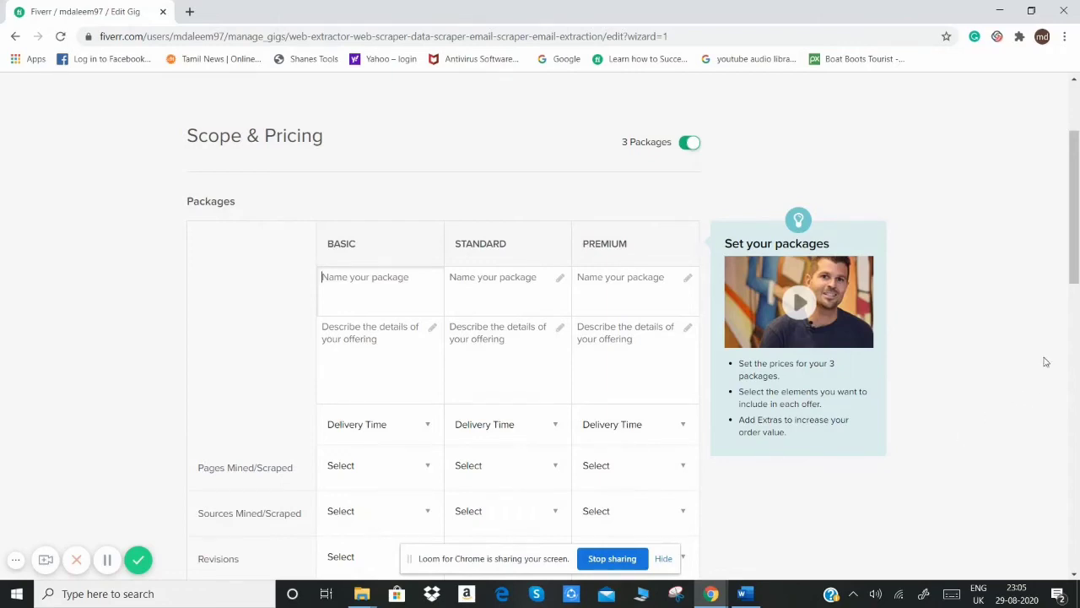
drag(1076, 269, 1077, 297)
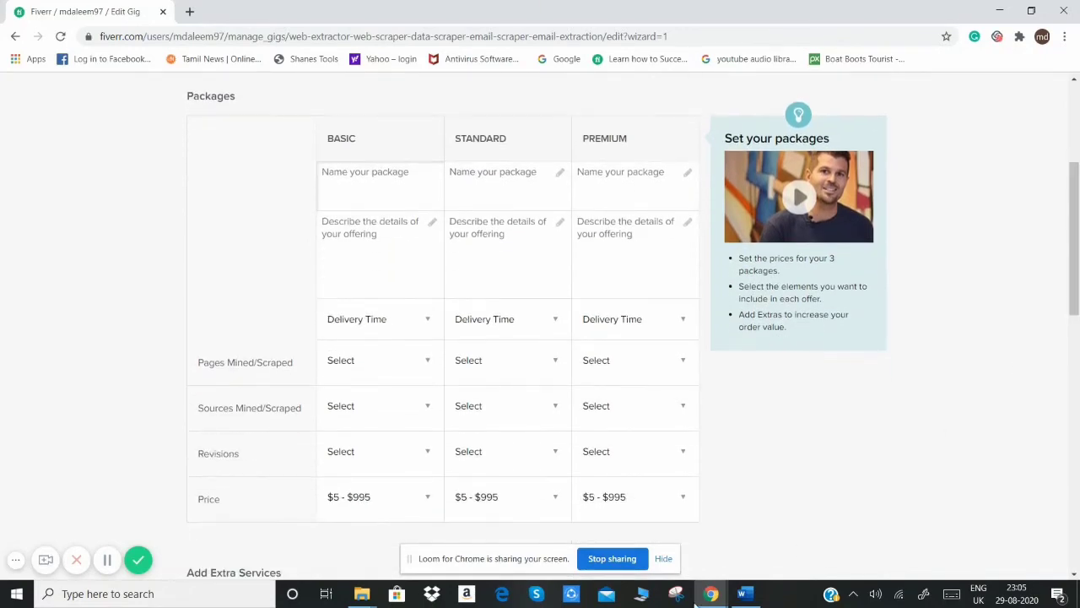
mouse_move(627, 506)
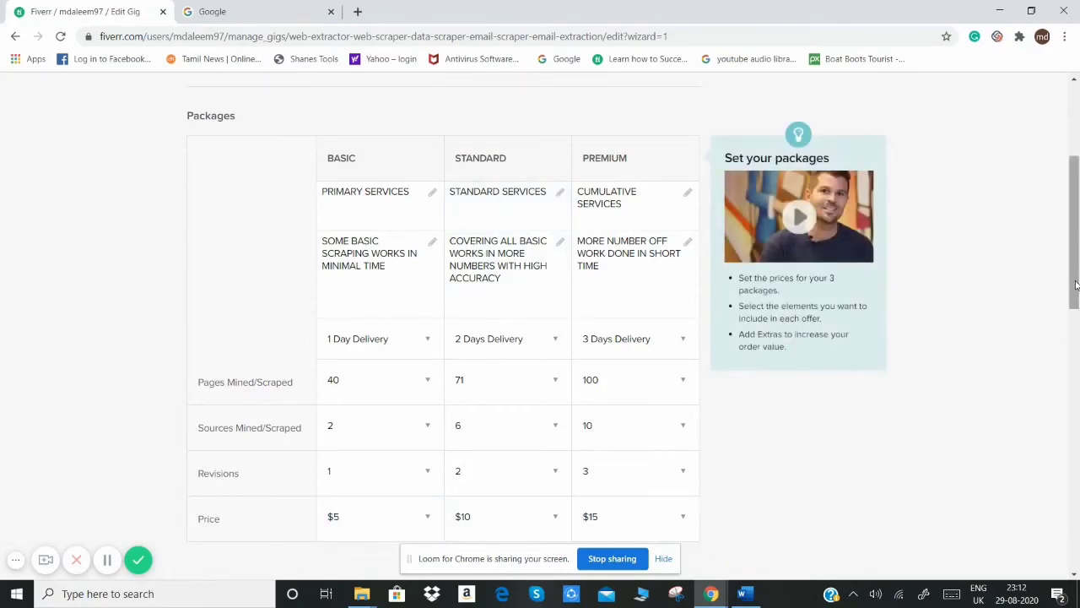
drag(1075, 286, 1075, 415)
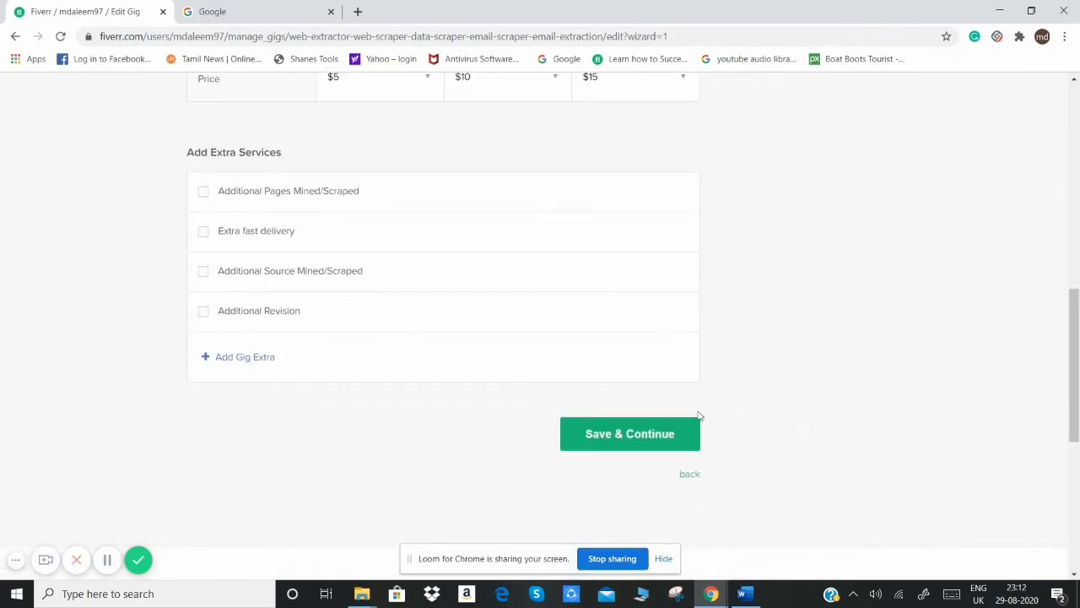
click(655, 434)
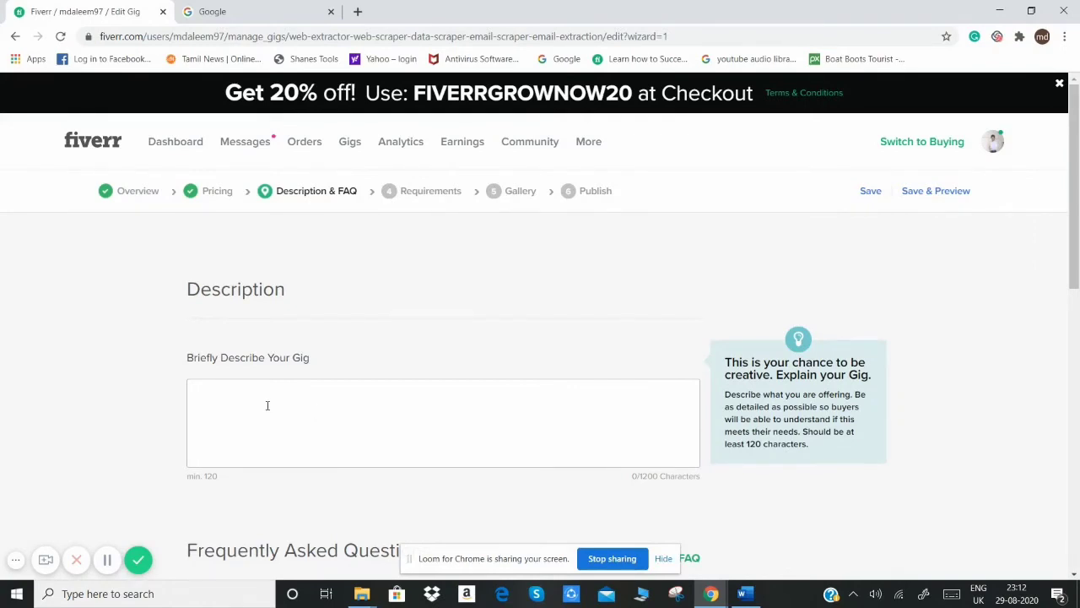
Step: Copy the text from "Hello, are you looking" through "Honest and Hardworking" in the Word document into the gig description
click(233, 401)
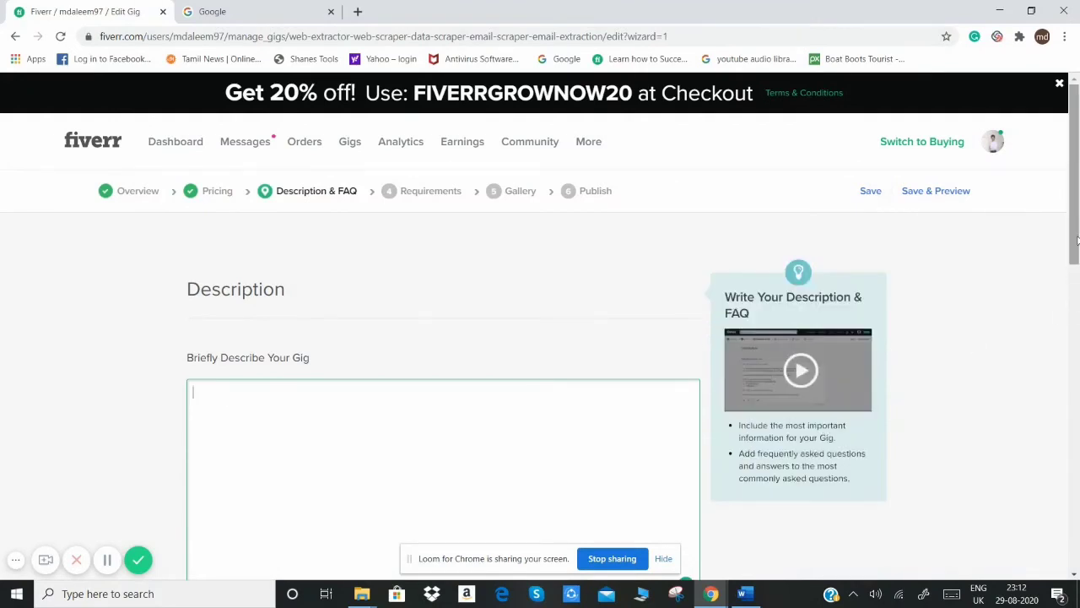
drag(1077, 240, 1077, 279)
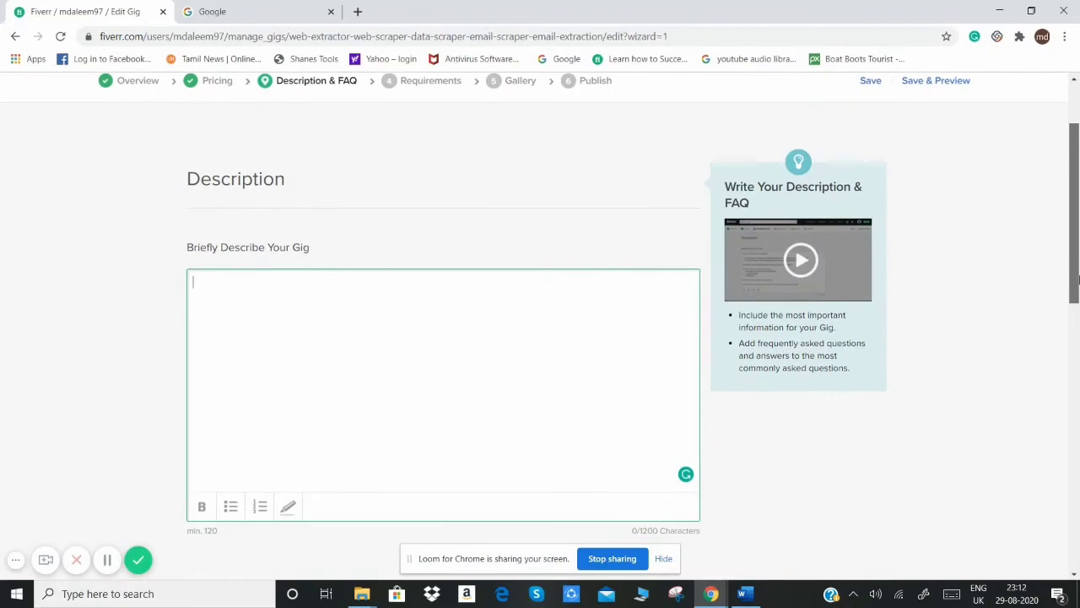
click(754, 595)
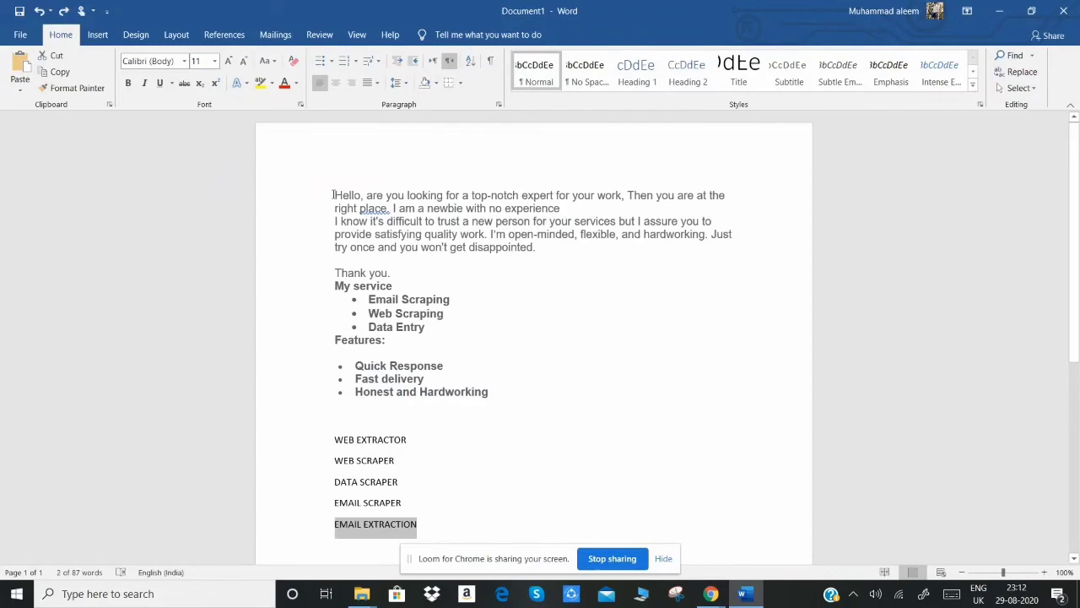
drag(334, 195, 498, 401)
key(ctrl+c)
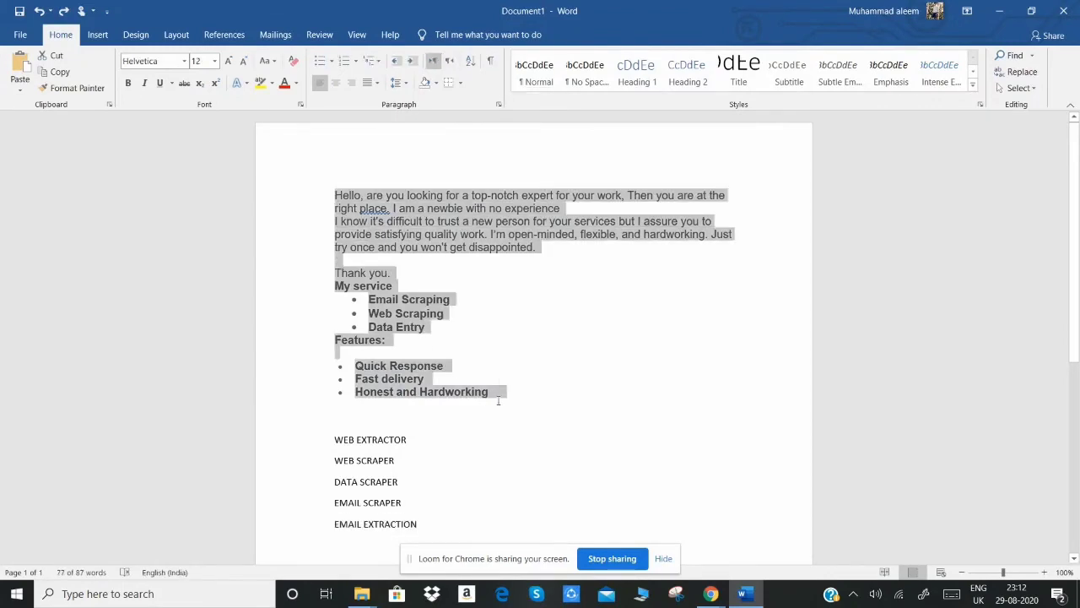
click(710, 593)
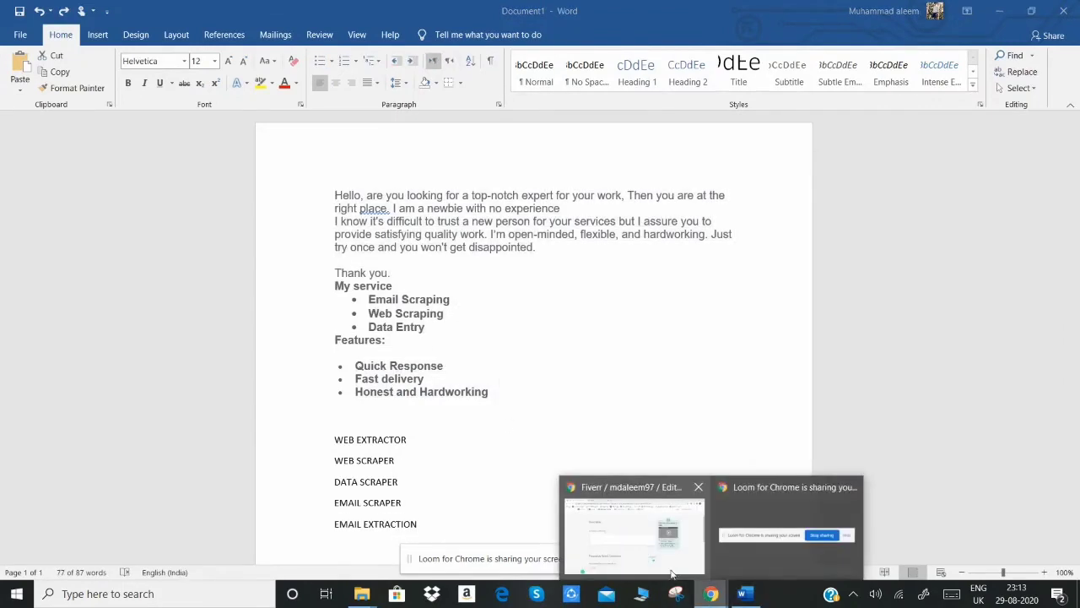
click(675, 558)
key(ctrl+v)
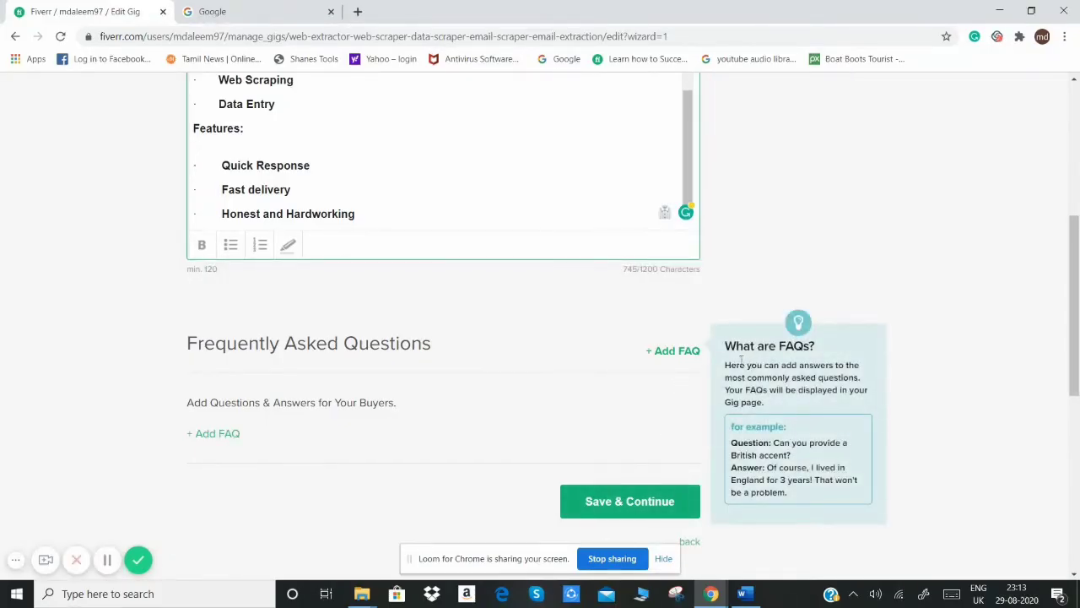
Step: Copy the five keyword lines from WEB EXTRACTOR through EMAIL EXTRACTION in the Word document to the end of the gig description
scroll(1078, 279, up, 3)
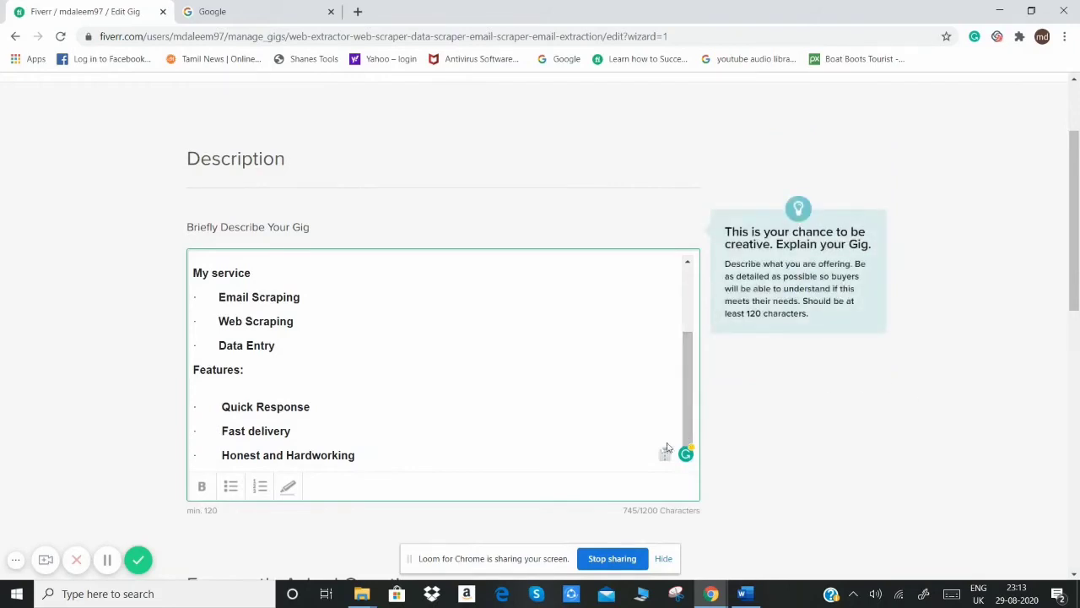
click(395, 455)
key(Return)
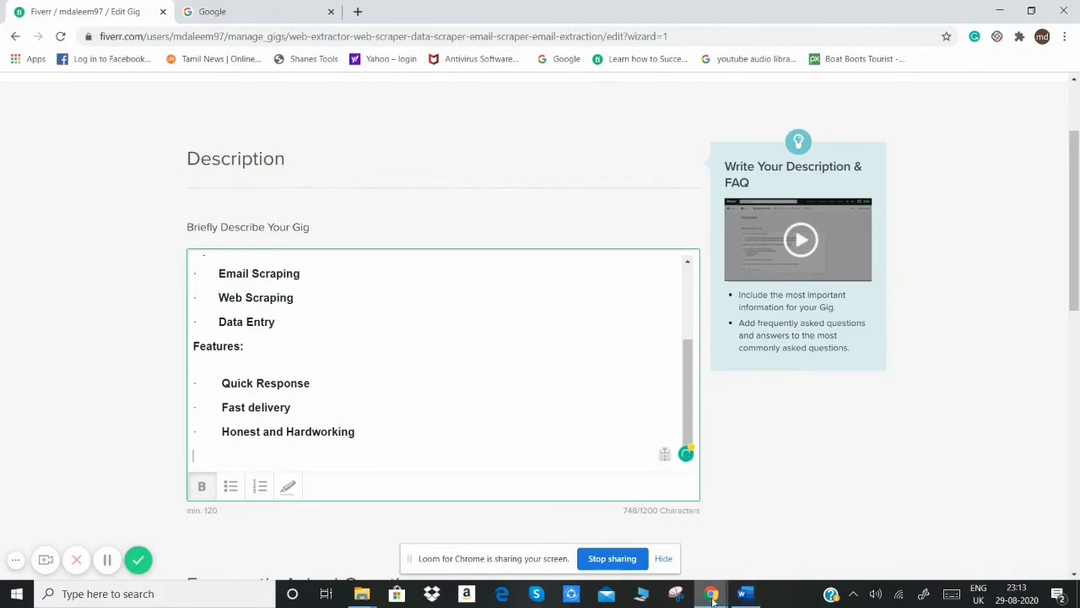
mouse_move(713, 598)
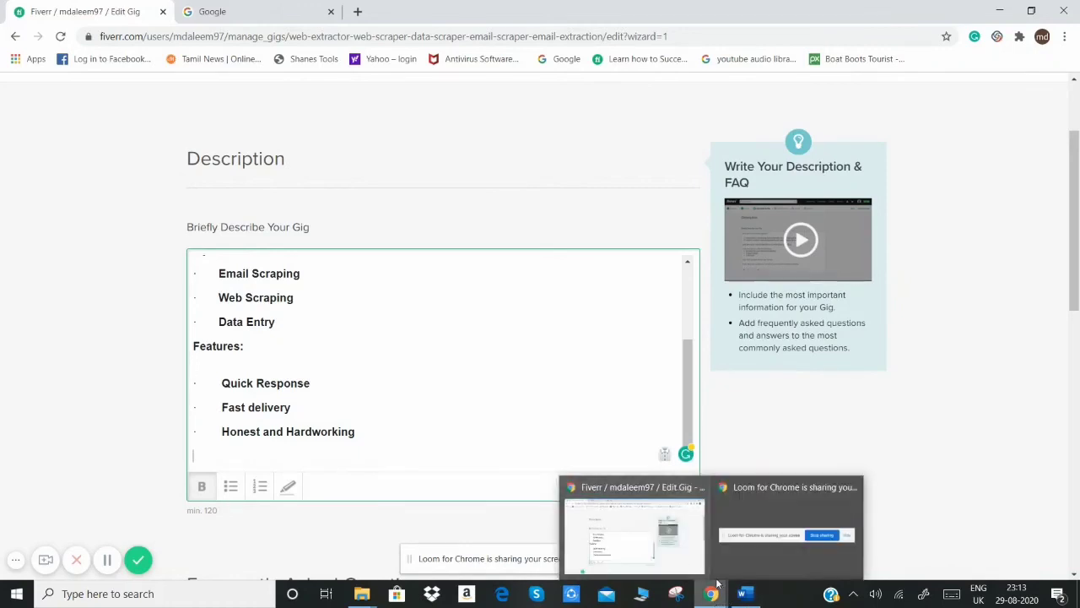
click(744, 593)
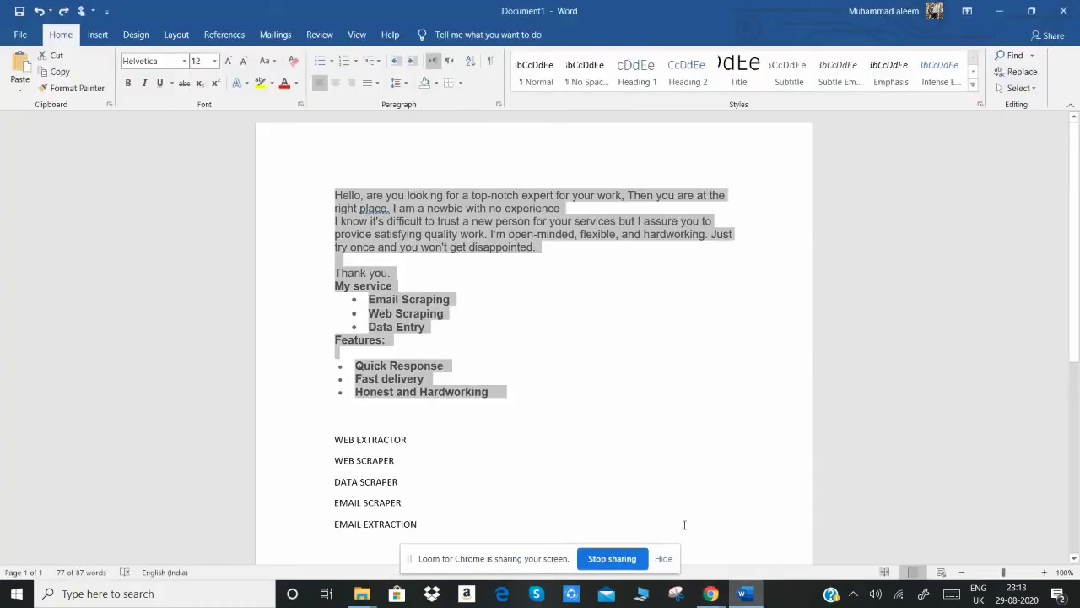
mouse_move(418, 524)
mouse_down()
mouse_move(332, 417)
mouse_move(420, 525)
mouse_up()
key(ctrl+c)
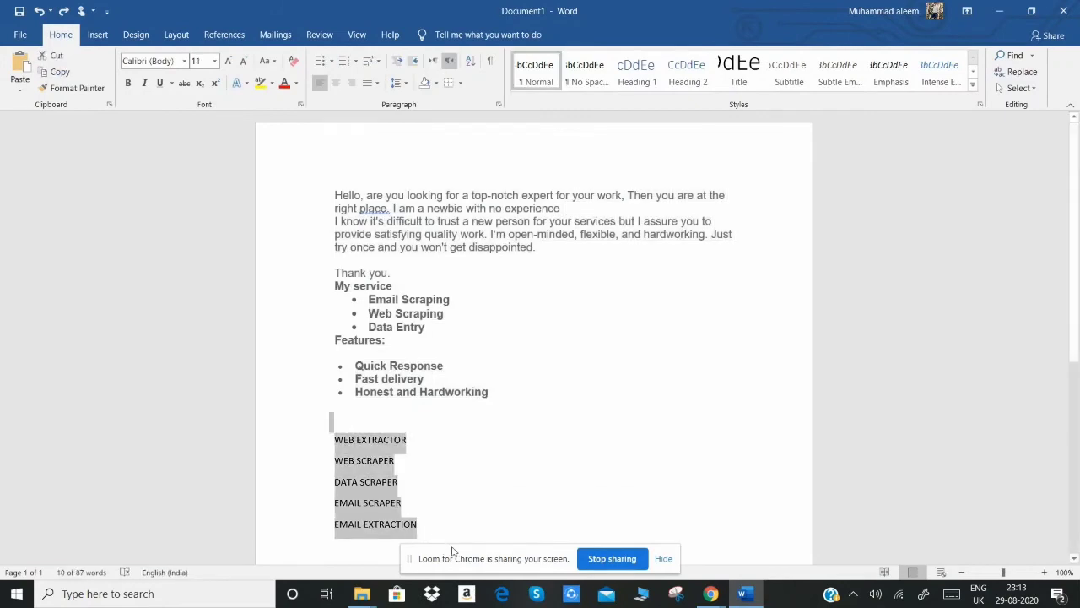
click(710, 594)
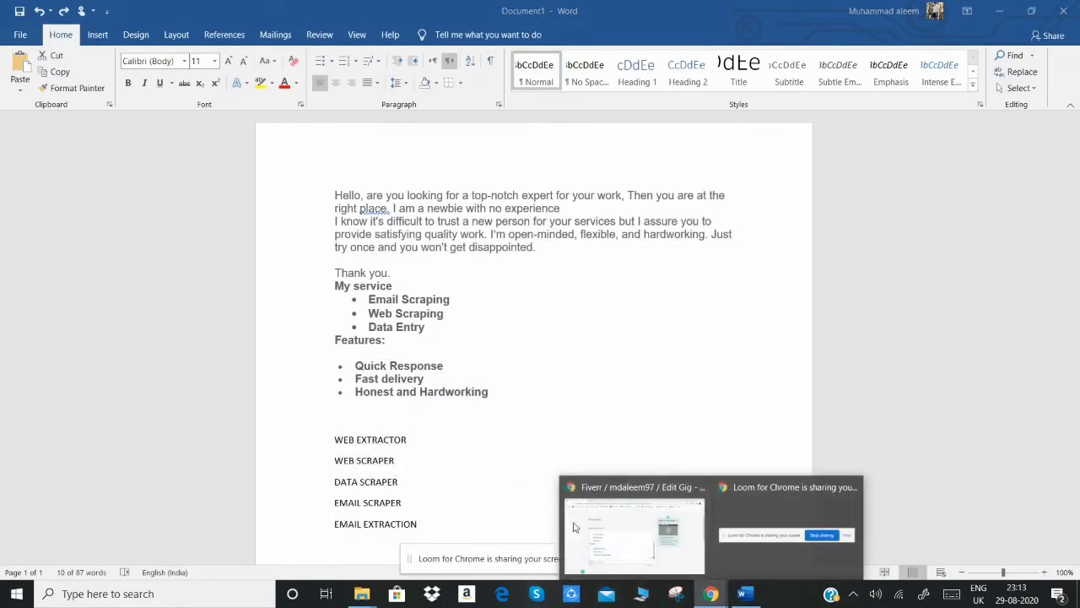
click(574, 527)
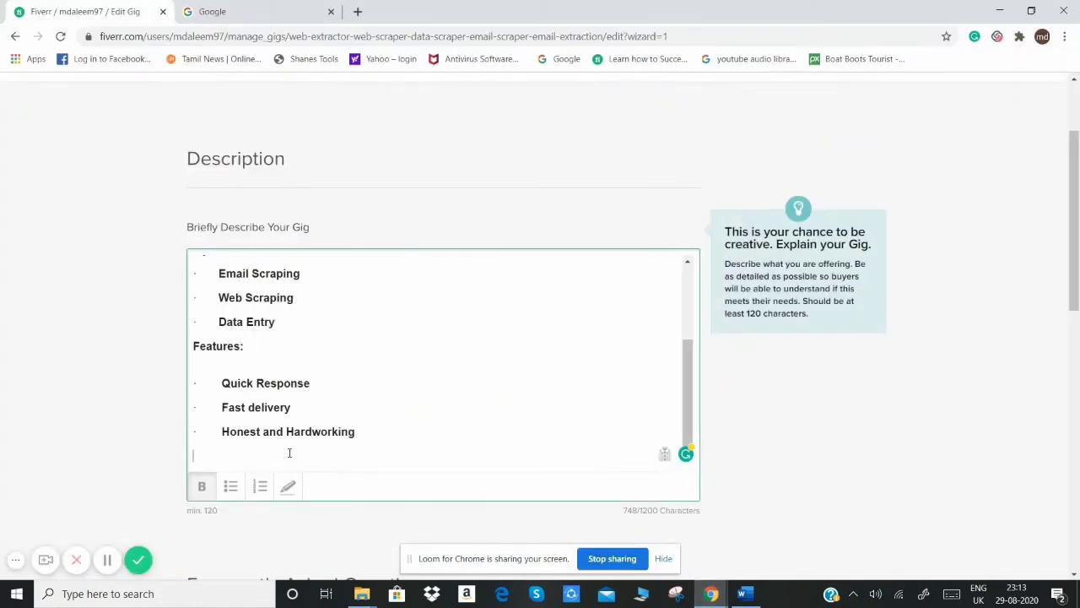
key(ctrl+v)
Step: Join the five pasted keywords in the description into one line, separated by "|" characters
click(296, 361)
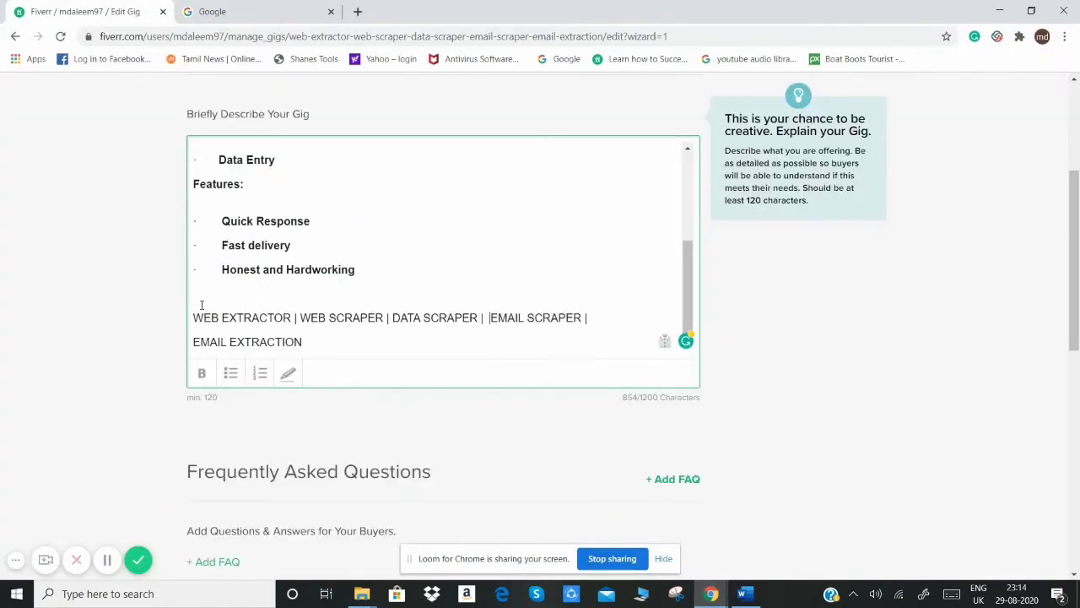
key(BackSpace)
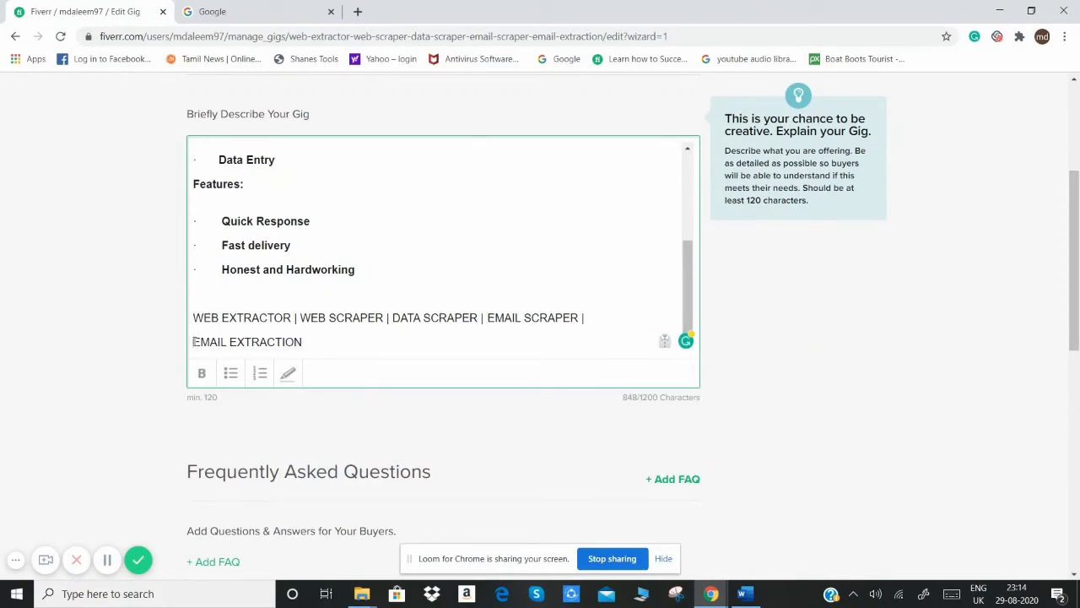
click(193, 341)
key(BackSpace)
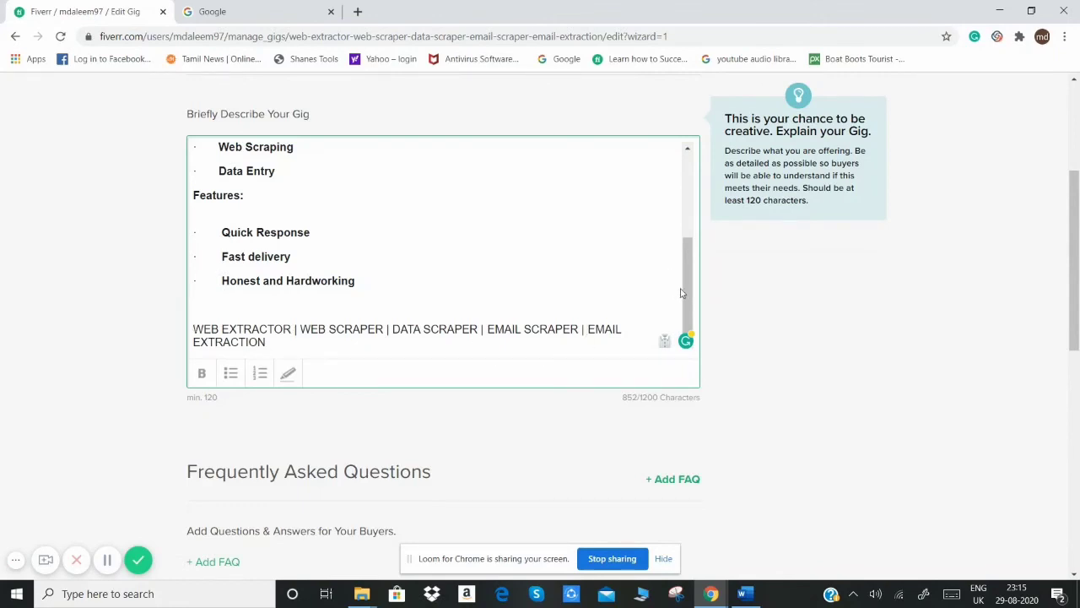
Step: Change the gig title in the overview to "Virtual Assistant for all services in this Gig" and save the overview
scroll(681, 291, up, 3)
click(135, 192)
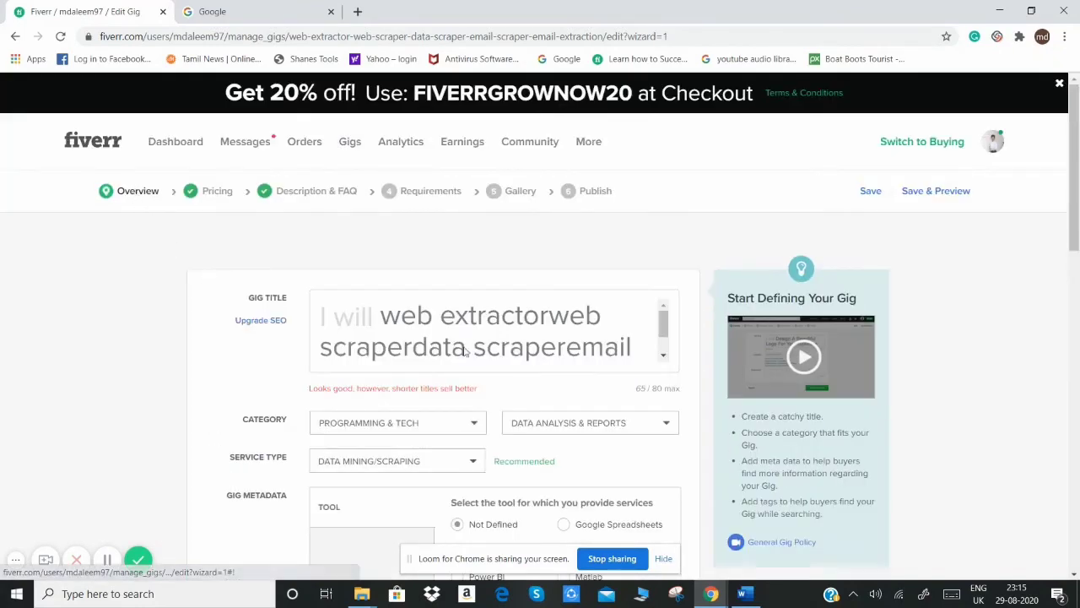
click(640, 355)
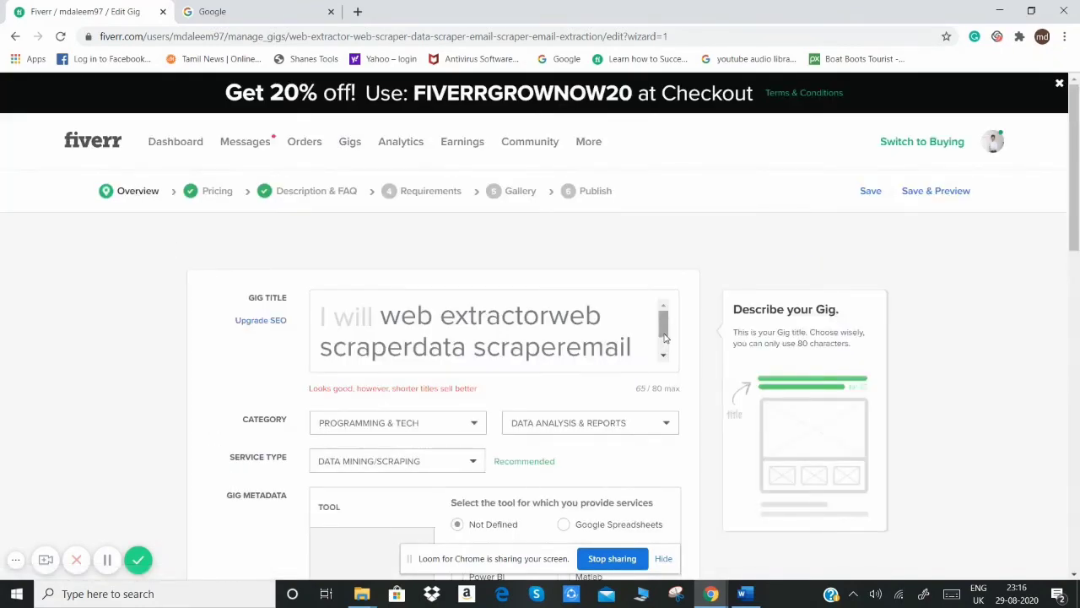
drag(664, 336, 664, 355)
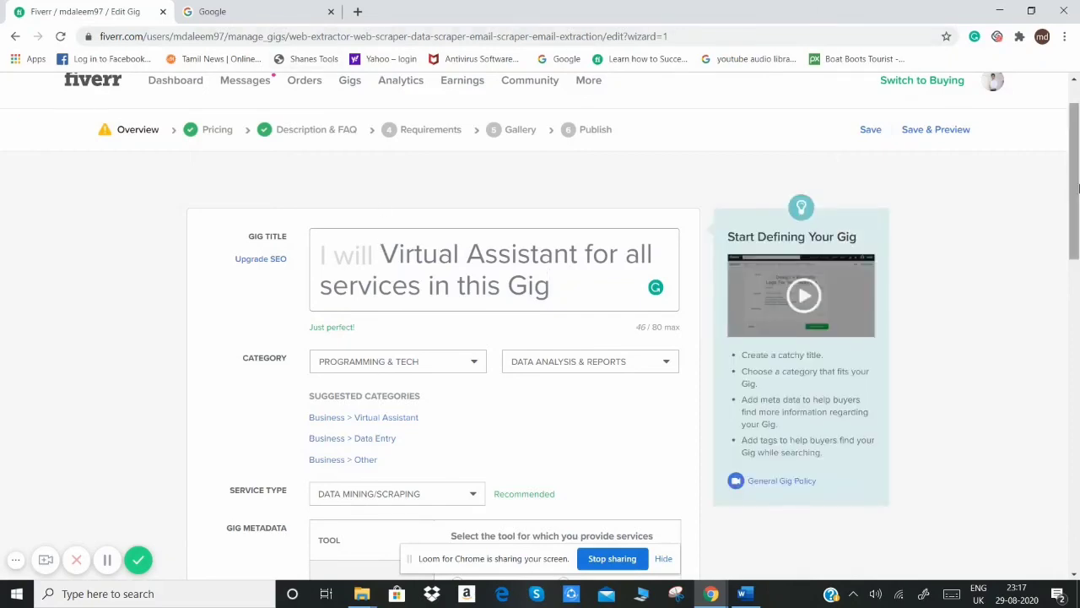
drag(1076, 204, 1078, 426)
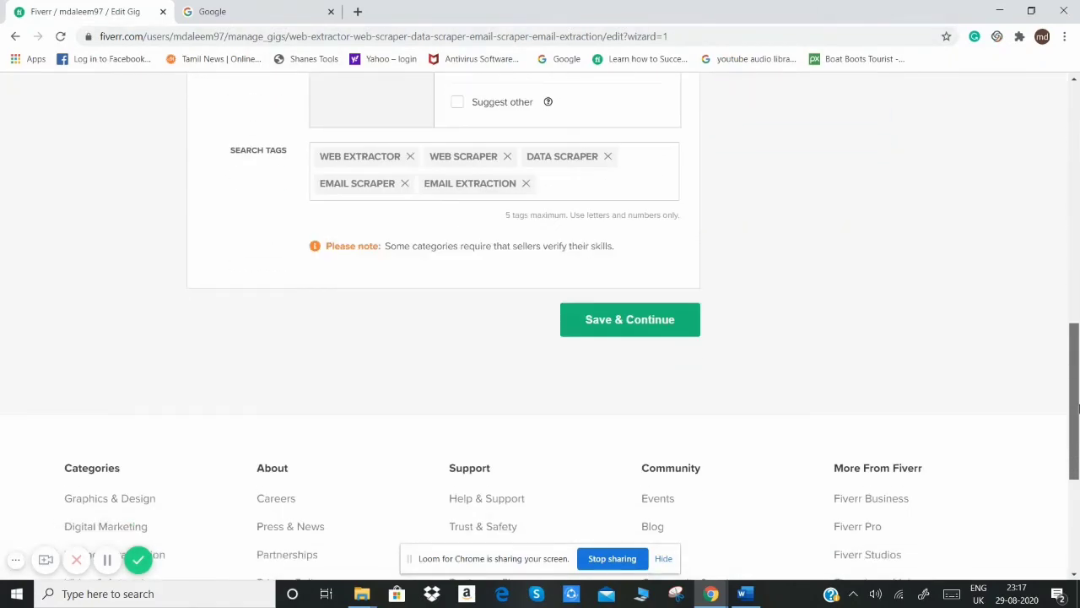
click(634, 319)
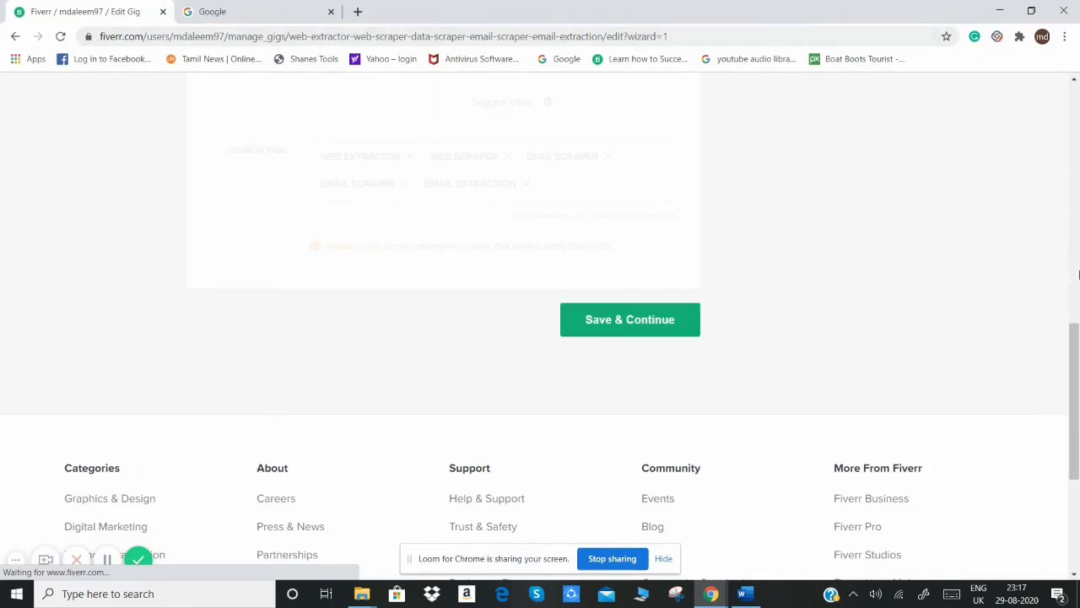
Step: Return to the gig's Description & FAQ section and save it without adding any FAQ
drag(1075, 328, 1072, 92)
click(306, 165)
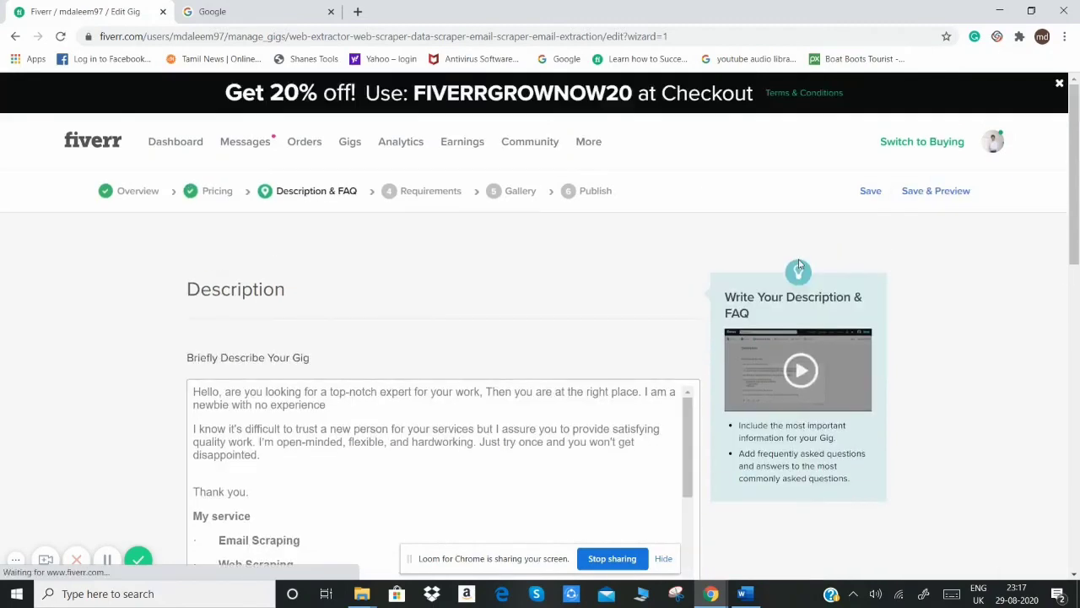
drag(1075, 240, 1077, 421)
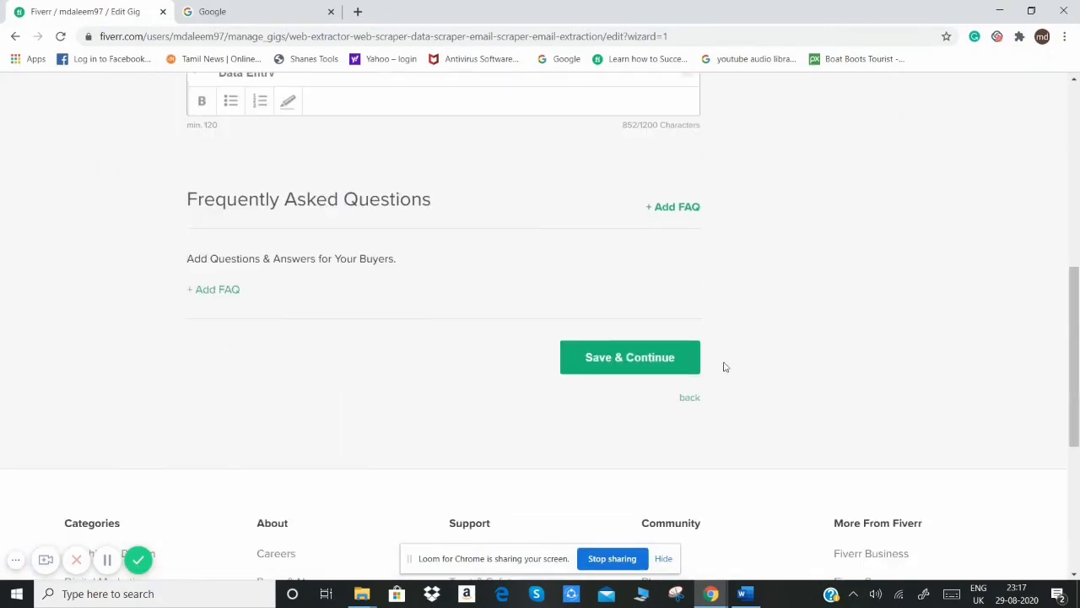
click(603, 354)
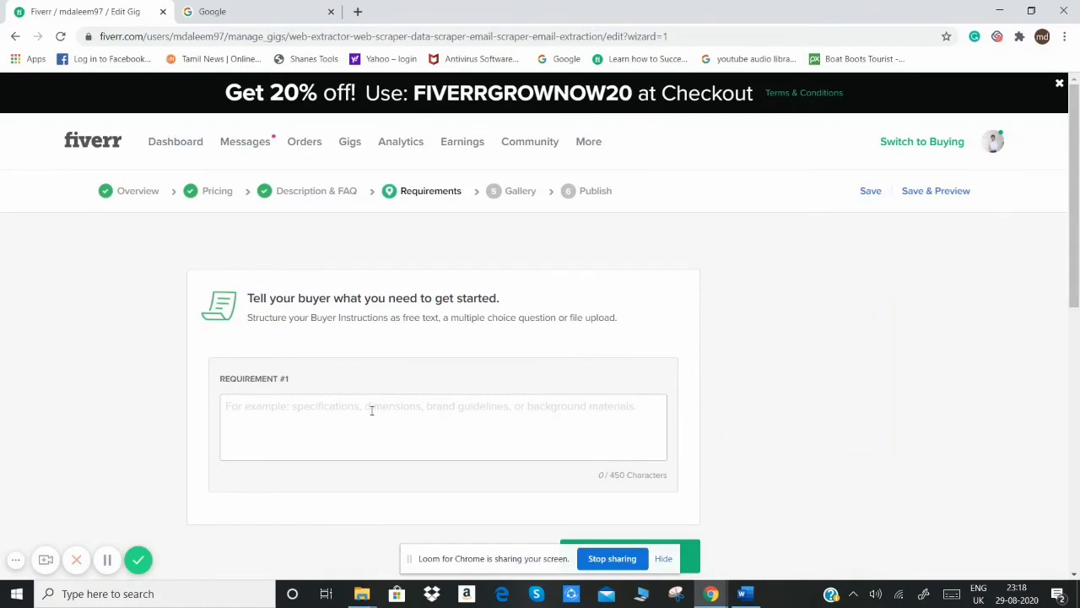
Step: Add the buyer requirement "Please confirm before placing an order." and save the requirements
click(362, 415)
text(Please confirm before placing an order.)
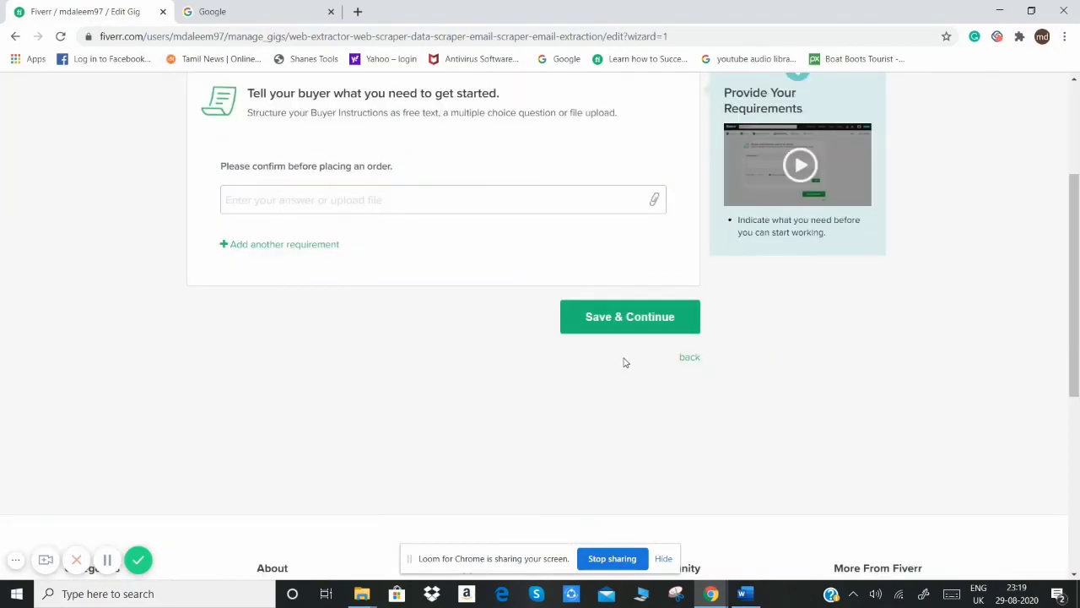
click(626, 331)
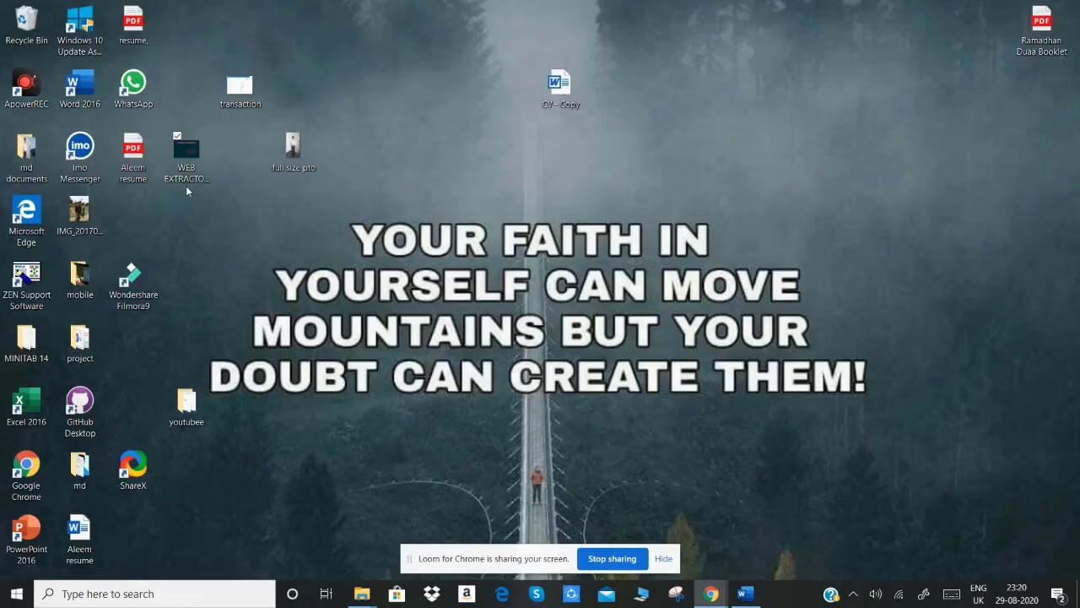
Step: Check the full file name of the WEB EXTRACTOR image on the desktop, and save the gig gallery with its Virtual Assistant photo
click(188, 182)
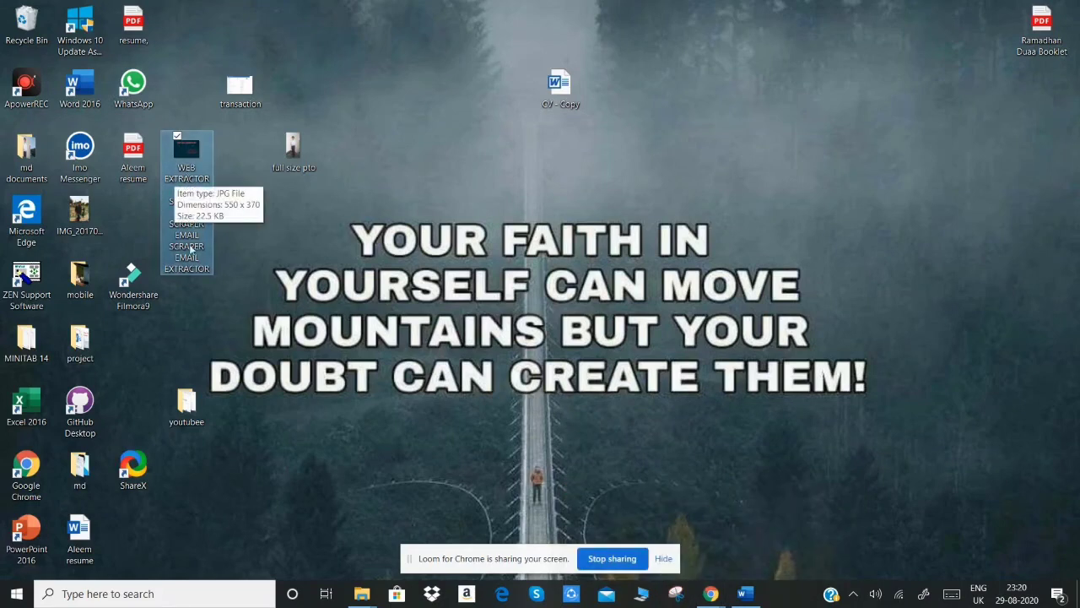
click(711, 595)
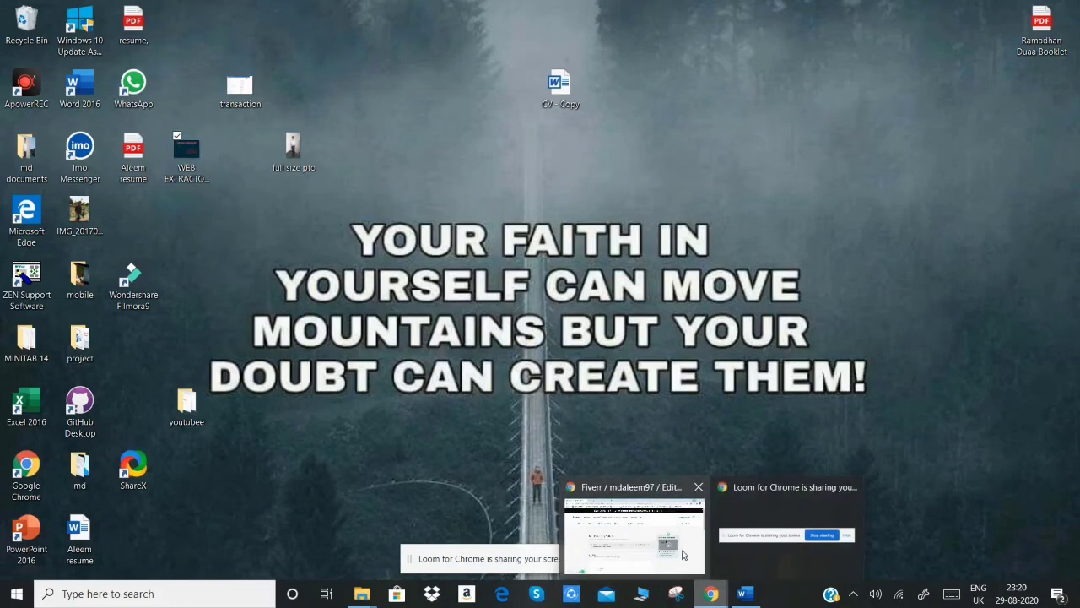
click(635, 532)
scroll(703, 430, down, 3)
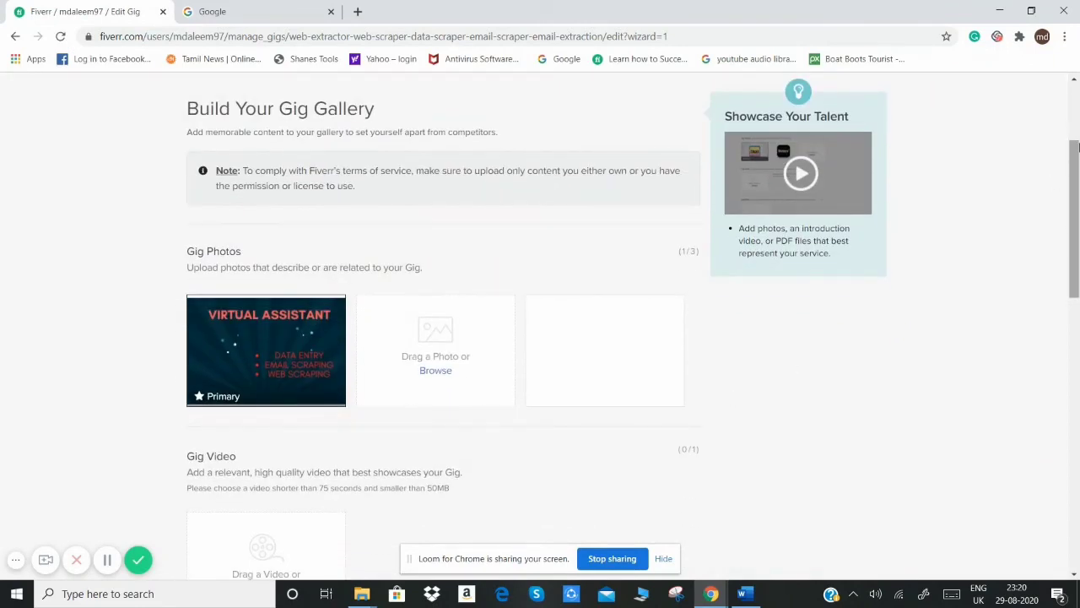
drag(1075, 178, 1076, 339)
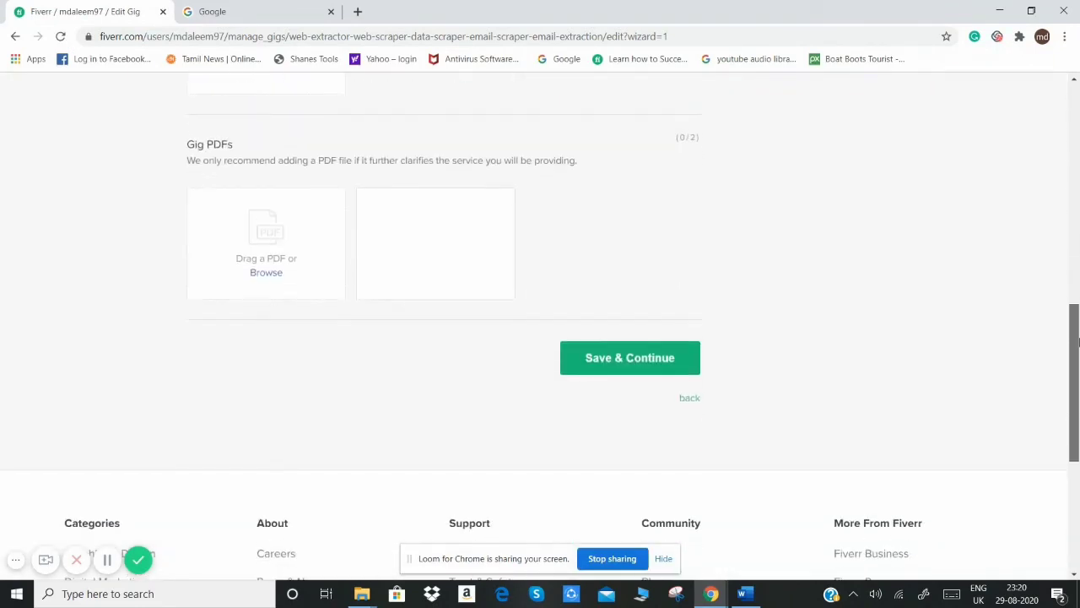
click(626, 358)
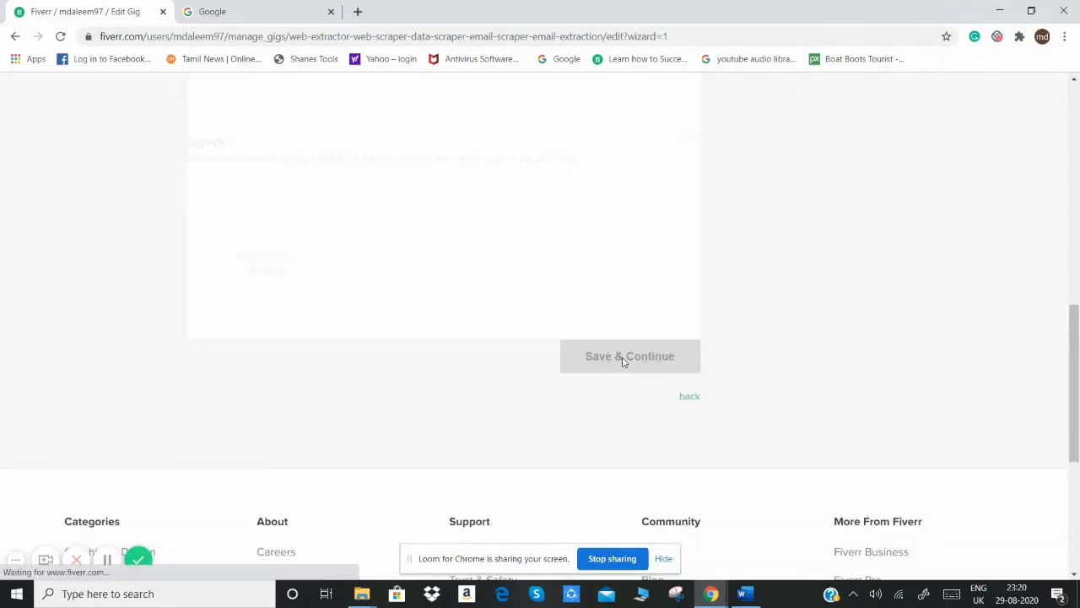